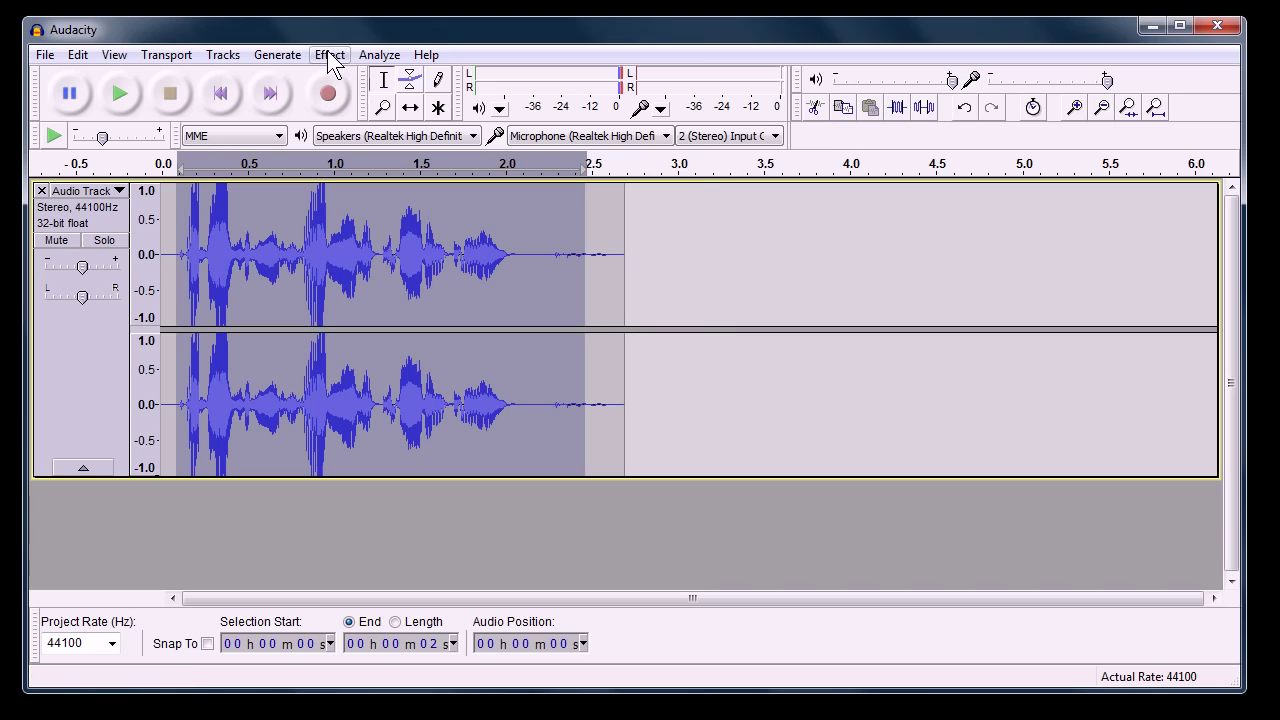
Step: Preview the Reverse effect on the selected audio and restore its original direction
left_click(330, 54)
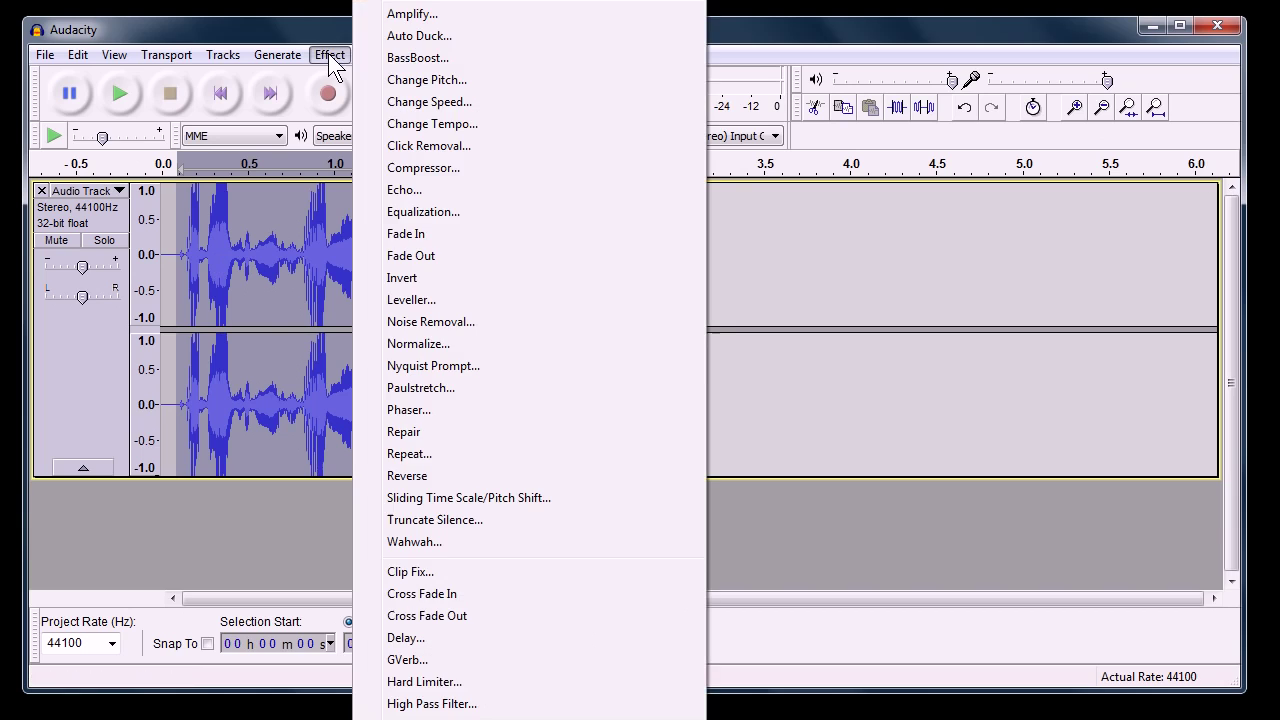
left_click(406, 475)
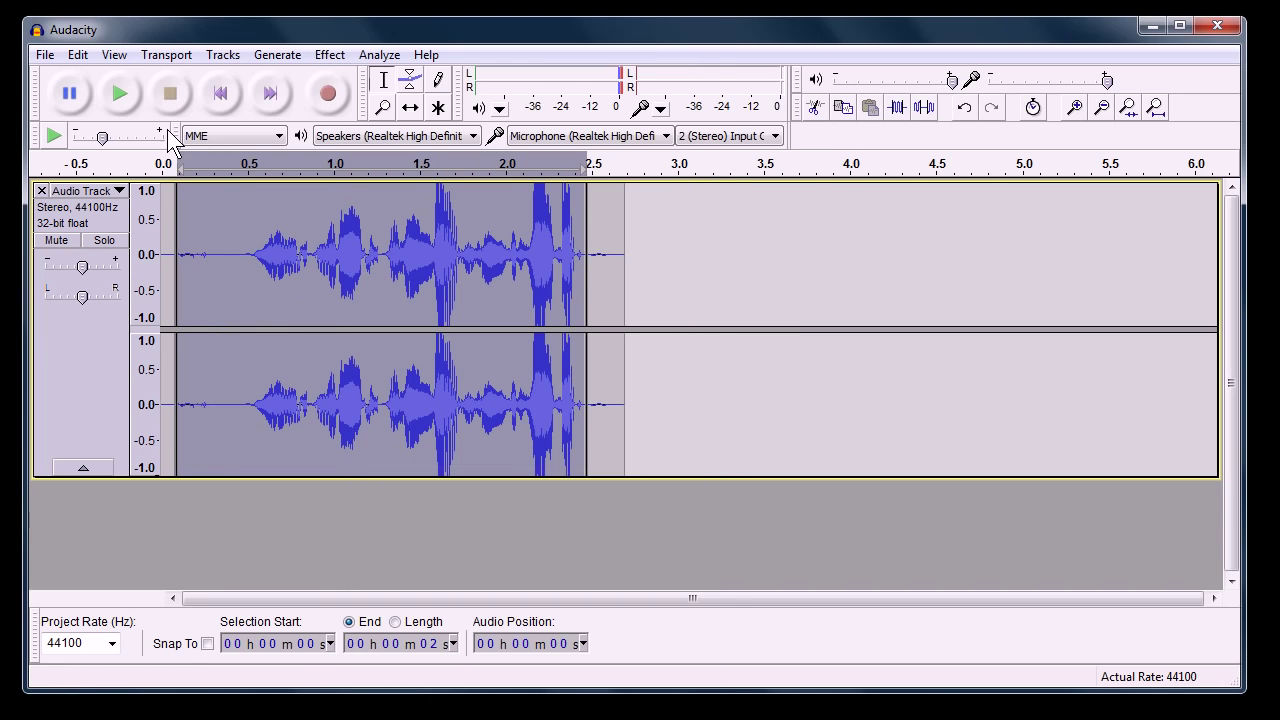
left_click(115, 97)
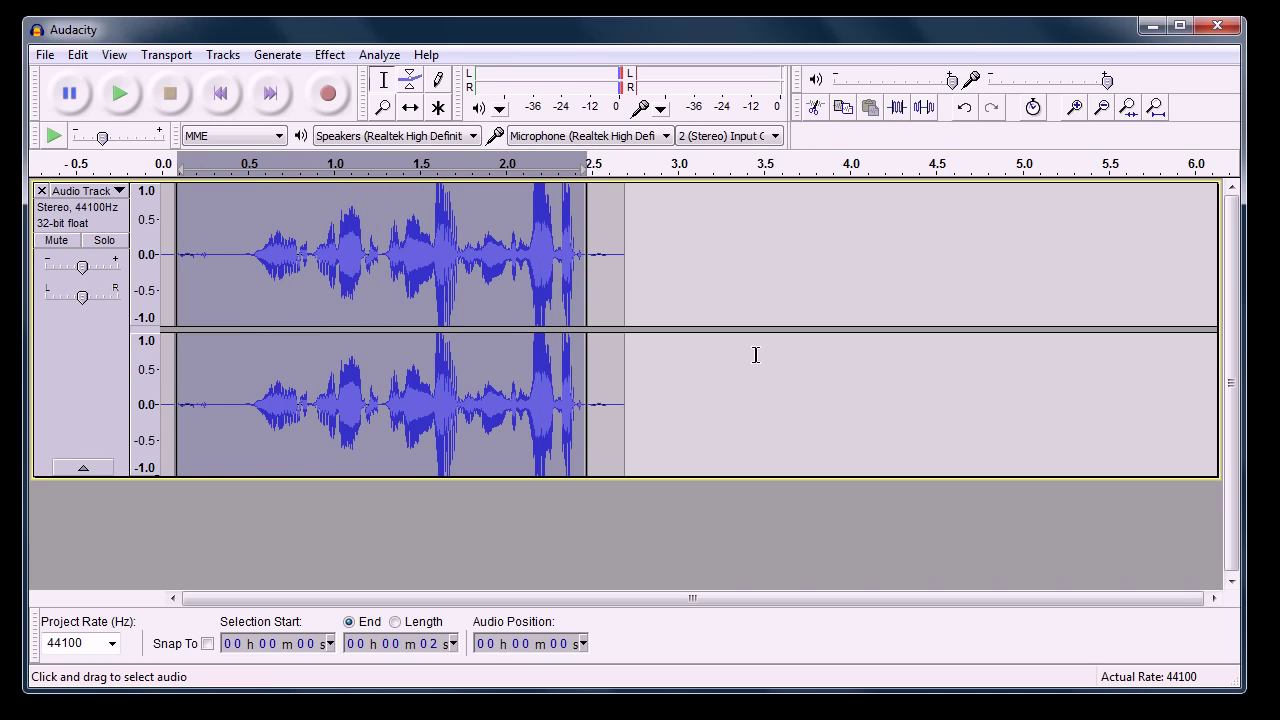
key("ctrl+r")
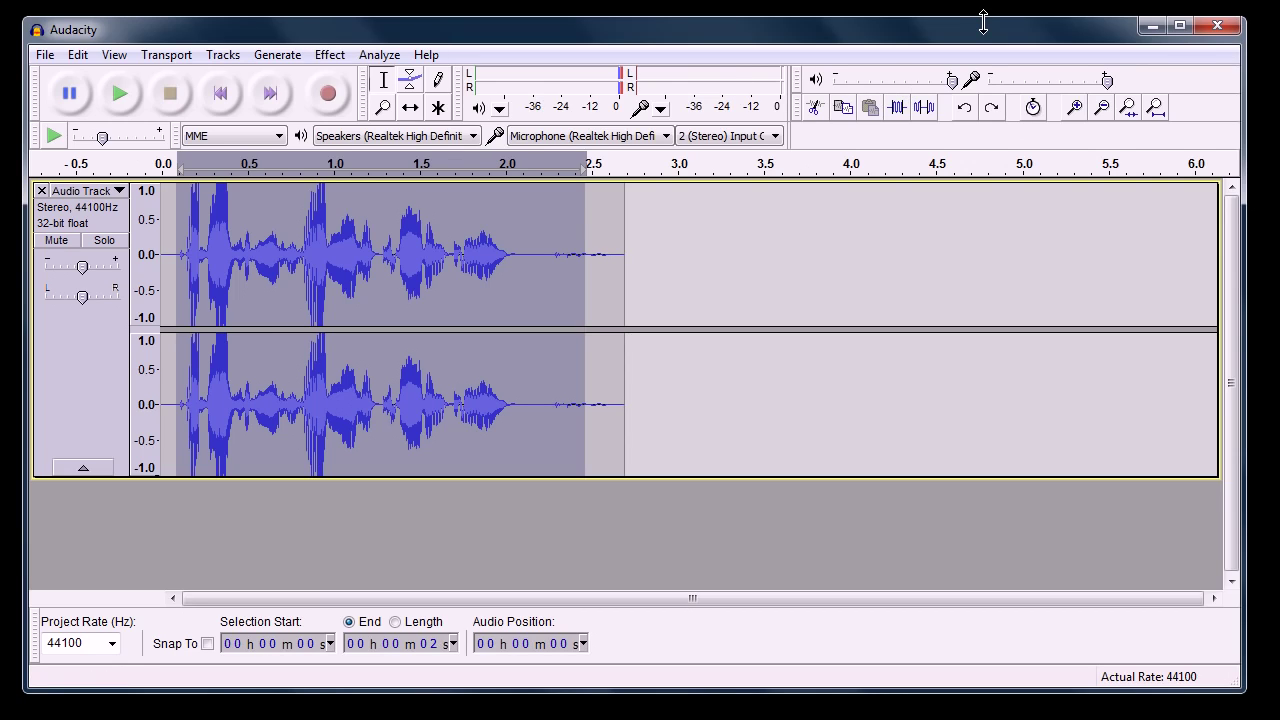
left_click(1152, 30)
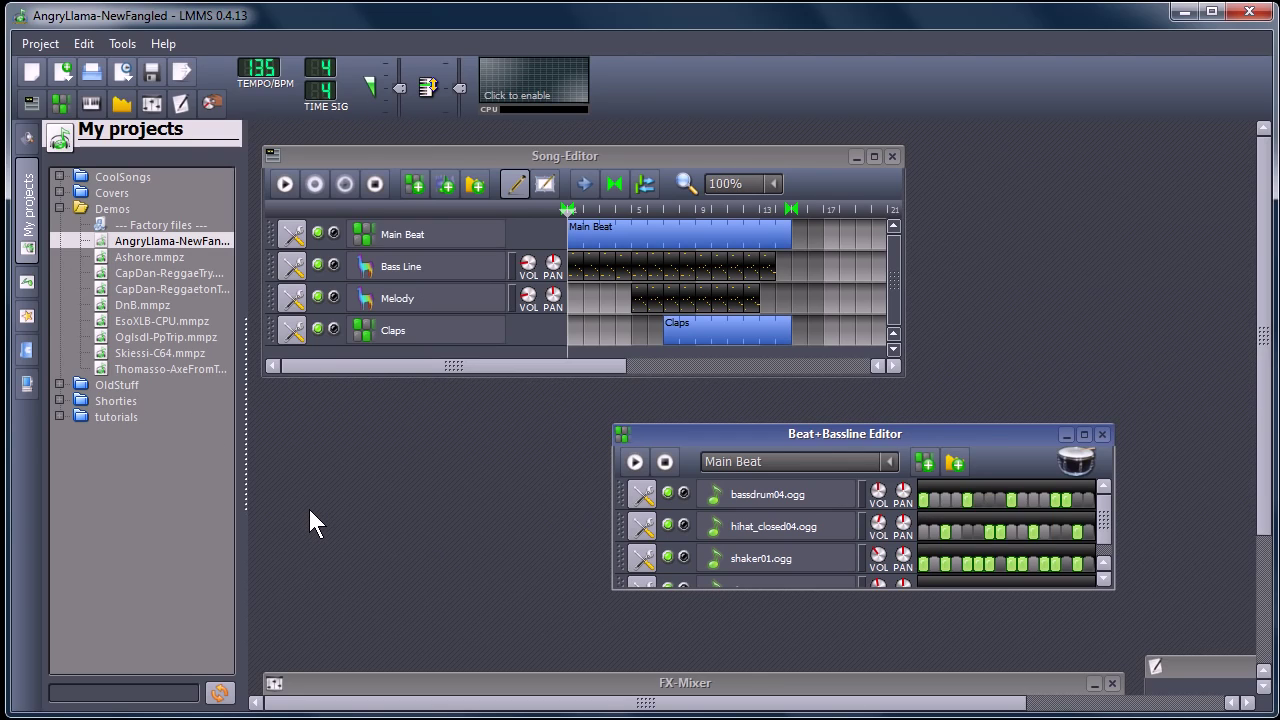
Step: In LMMS, play the song while soloing Main Beat, Bass Line and Melody in turn, ending with solo off and playback stopped
left_click(284, 183)
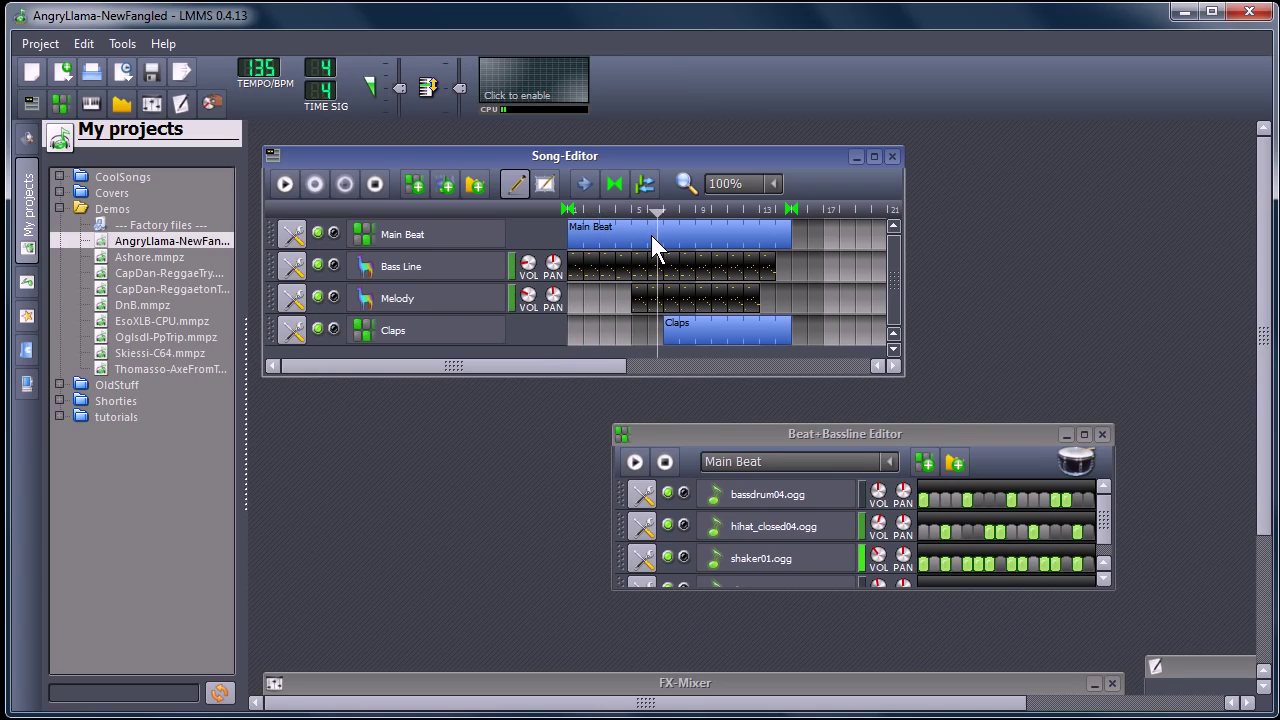
left_click(334, 234)
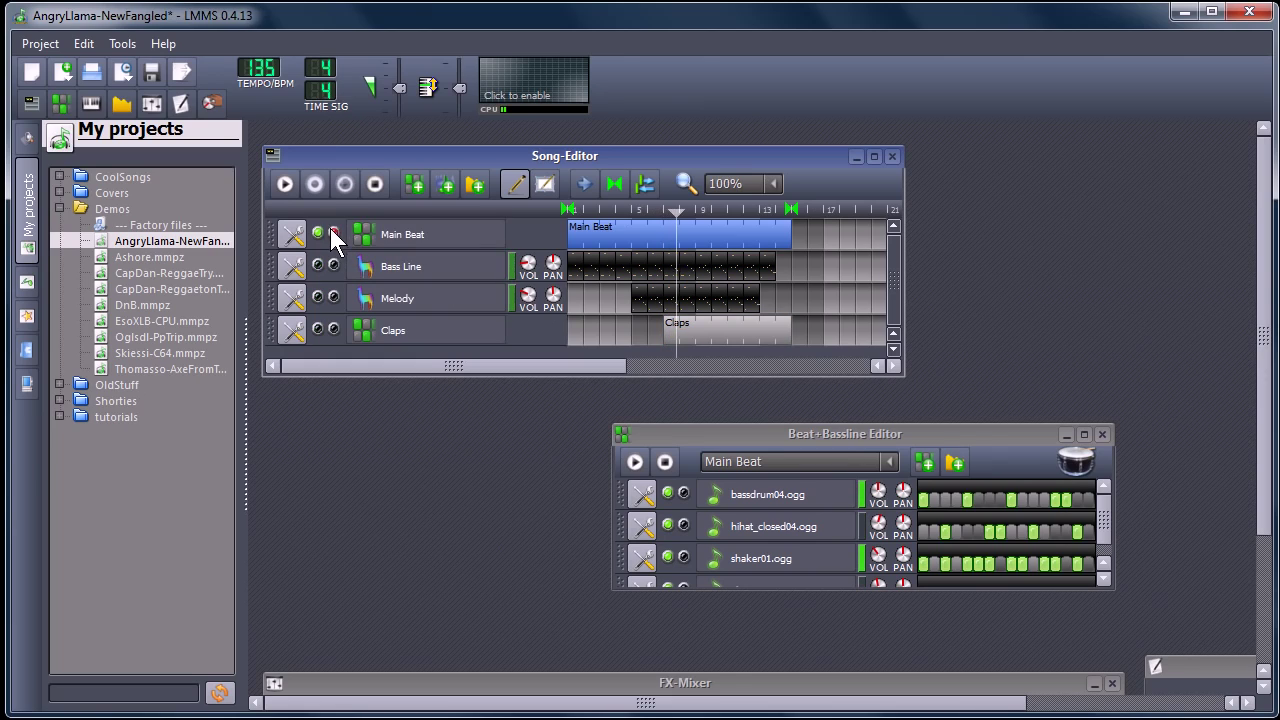
left_click(335, 264)
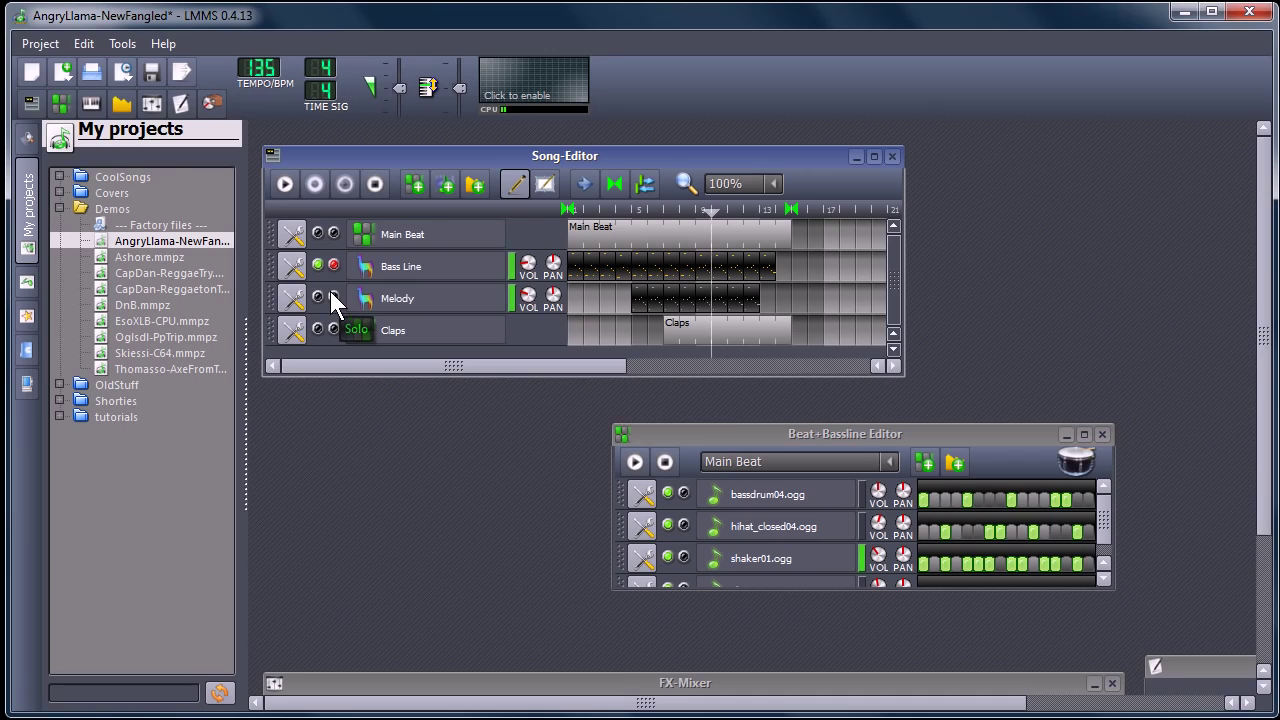
left_click(331, 294)
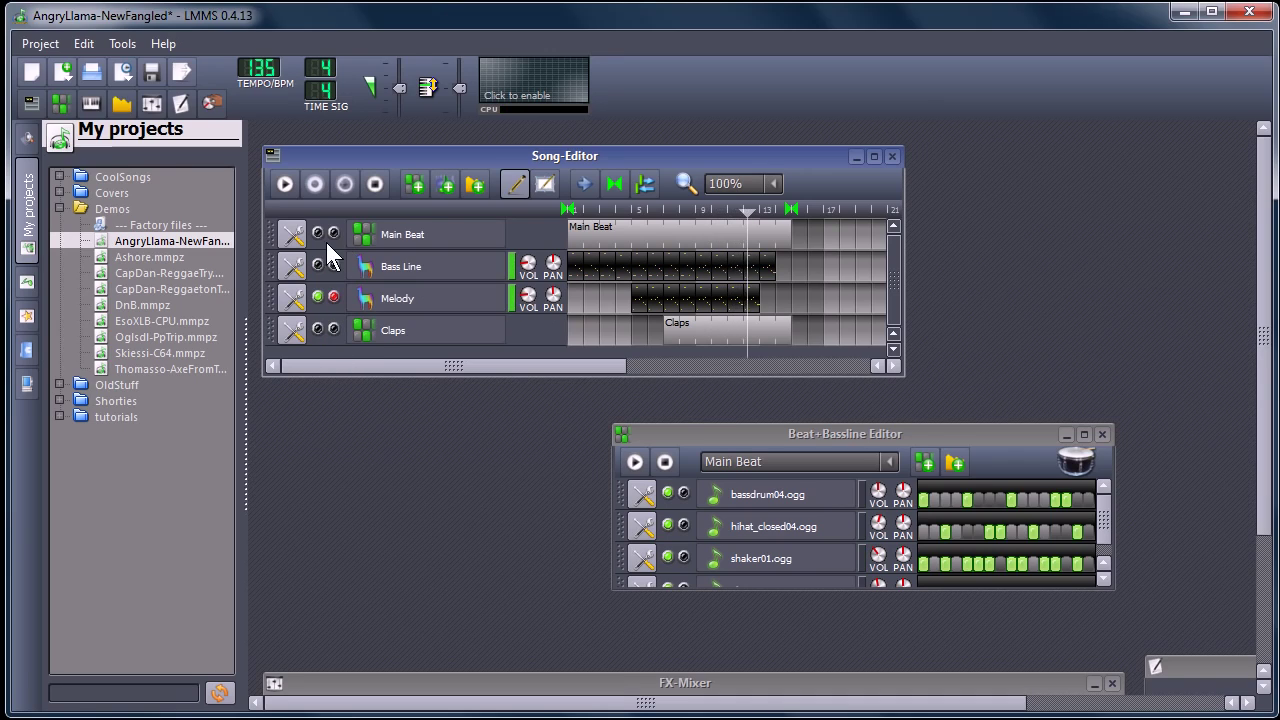
left_click(332, 294)
left_click(372, 183)
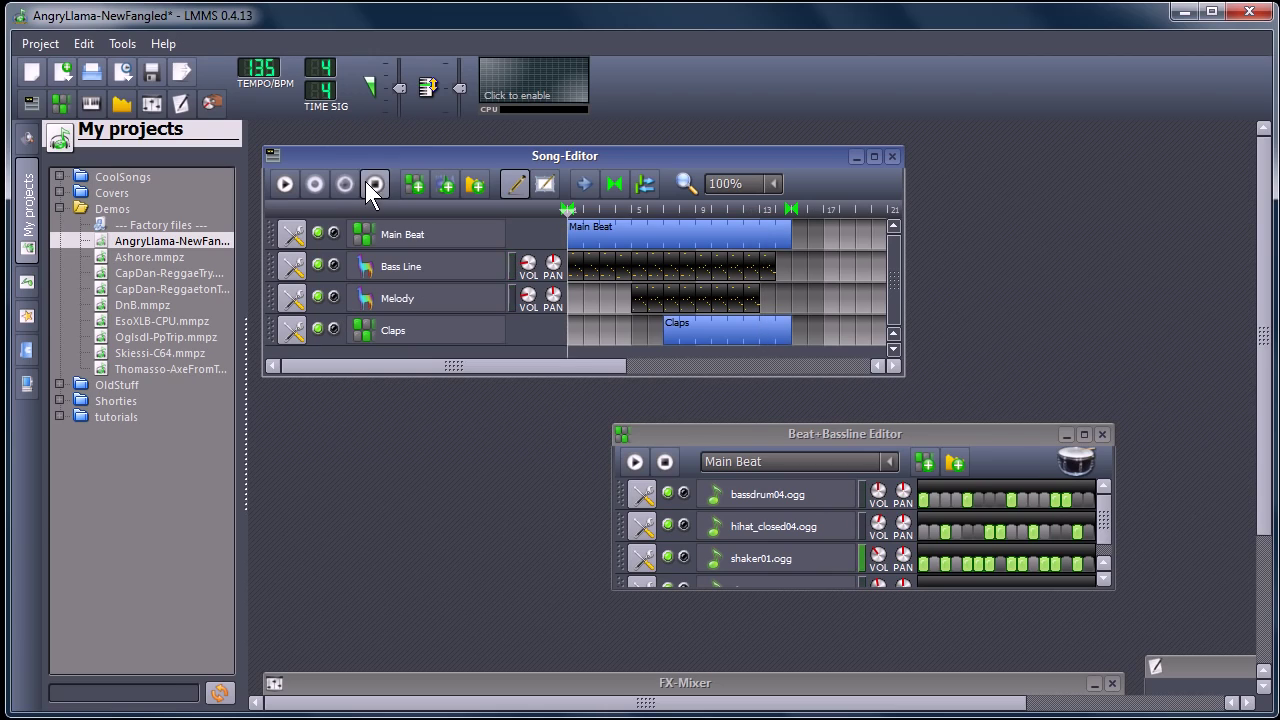
Step: Open the first Bass Line pattern in the Piano-Roll and scatter extra short notes across the first bar
left_click(734, 430)
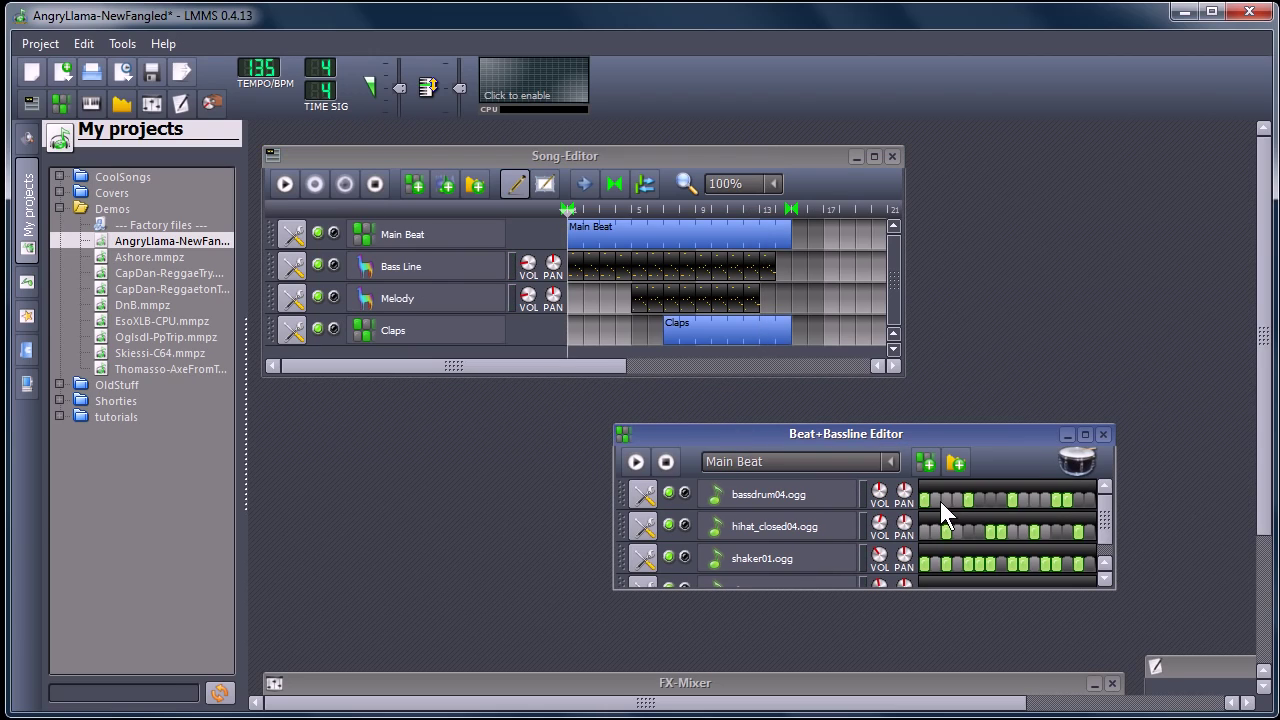
double_click(570, 265)
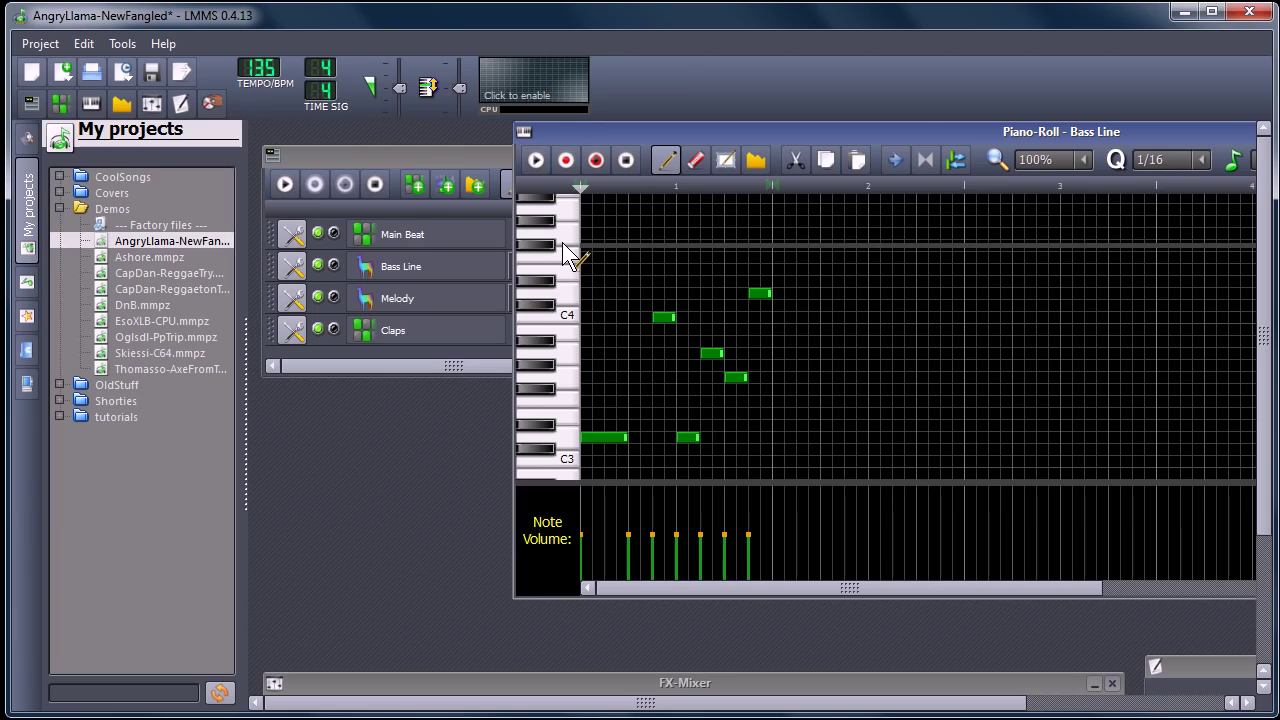
left_click_drag(662, 318, 626, 304)
left_click(660, 342)
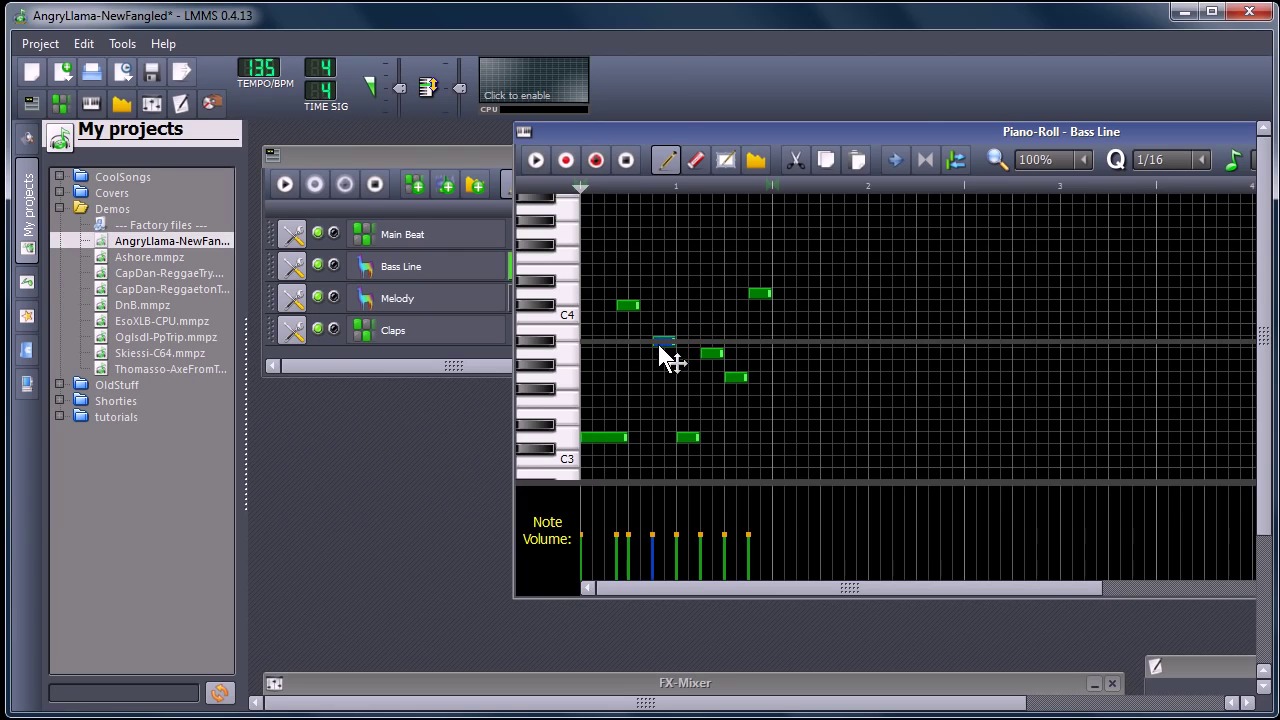
left_click(688, 317)
left_click(712, 293)
left_click(760, 245)
left_click(640, 401)
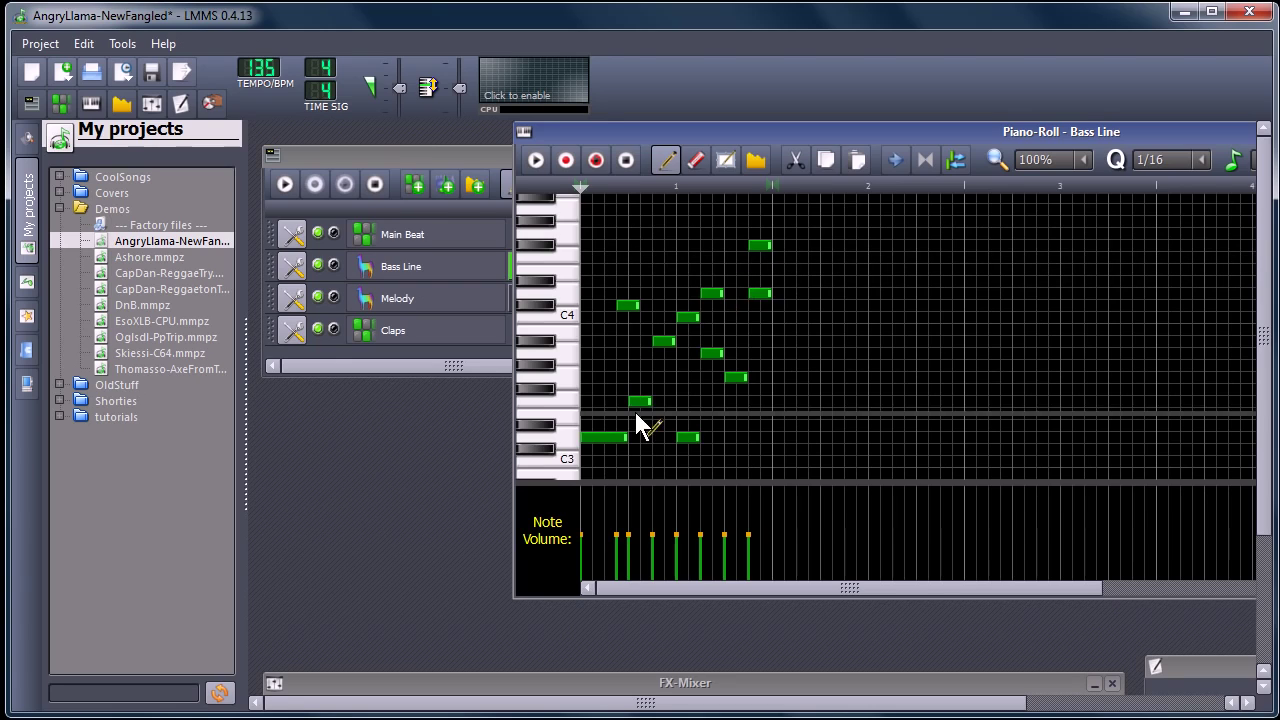
left_click(637, 413)
left_click(660, 389)
left_click(621, 329)
left_click(645, 233)
Step: Play and stop the edited bass pattern, and move the Piano-Roll window so more of its options are visible
left_click(535, 160)
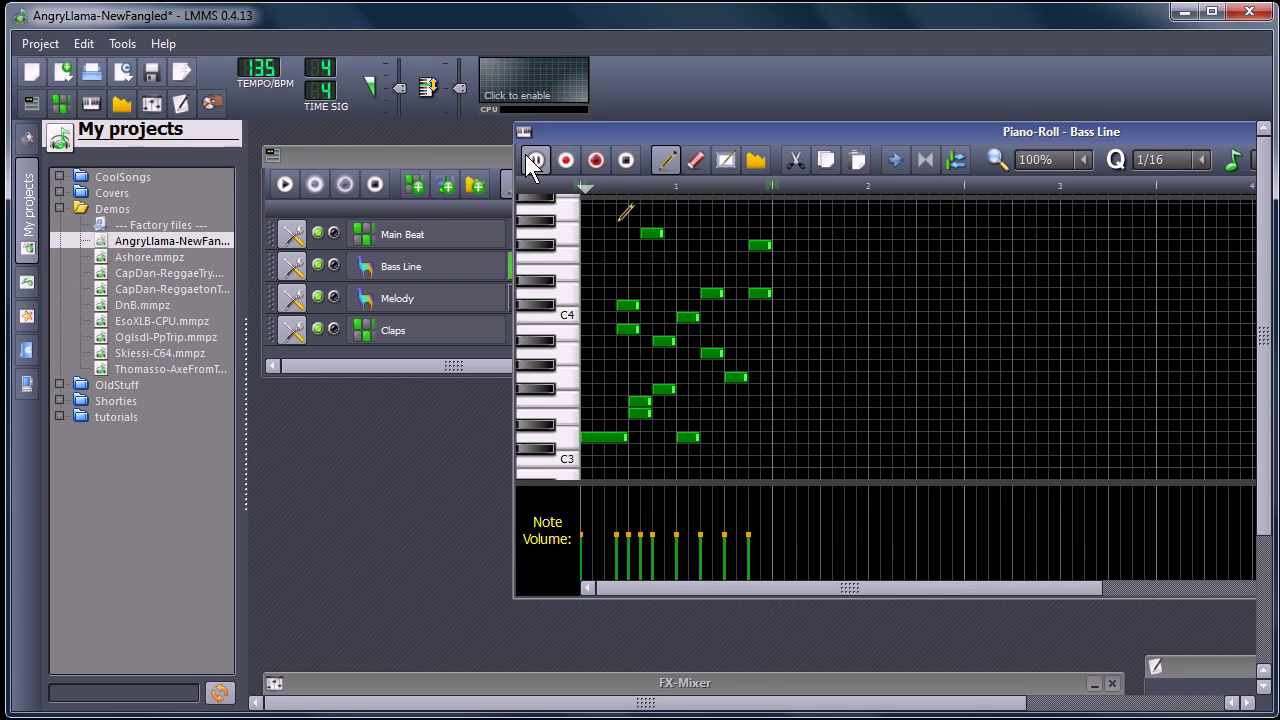
left_click(617, 159)
left_click_drag(761, 136, 617, 161)
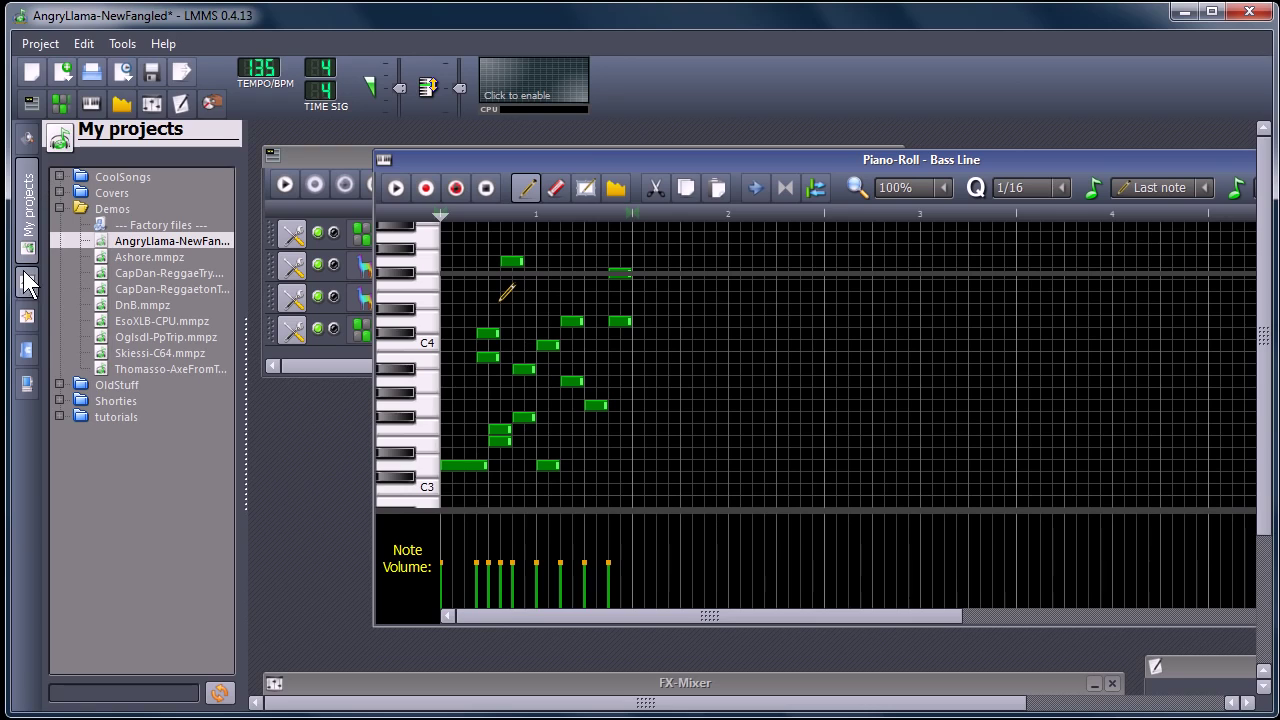
left_click(29, 236)
left_click(27, 137)
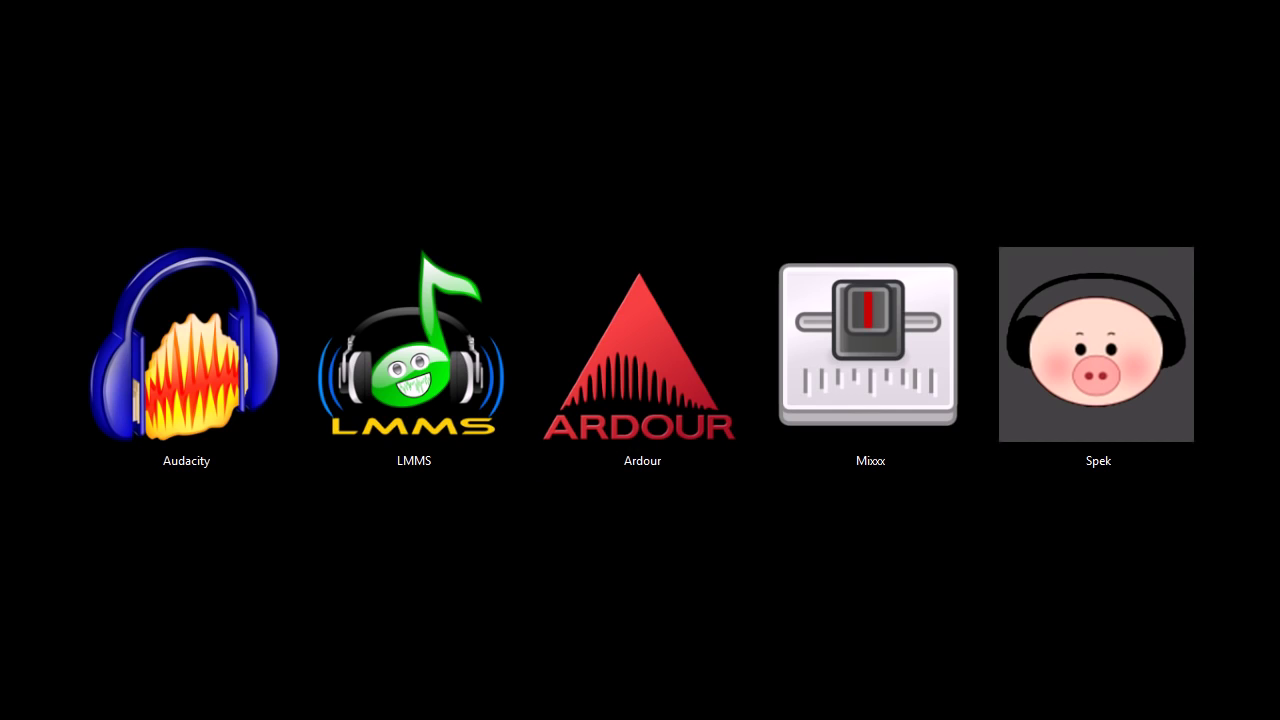
Step: Switch to Ardour, play the session up to the start of the Audio 1 region, and slide that region earlier
left_click(491, 674)
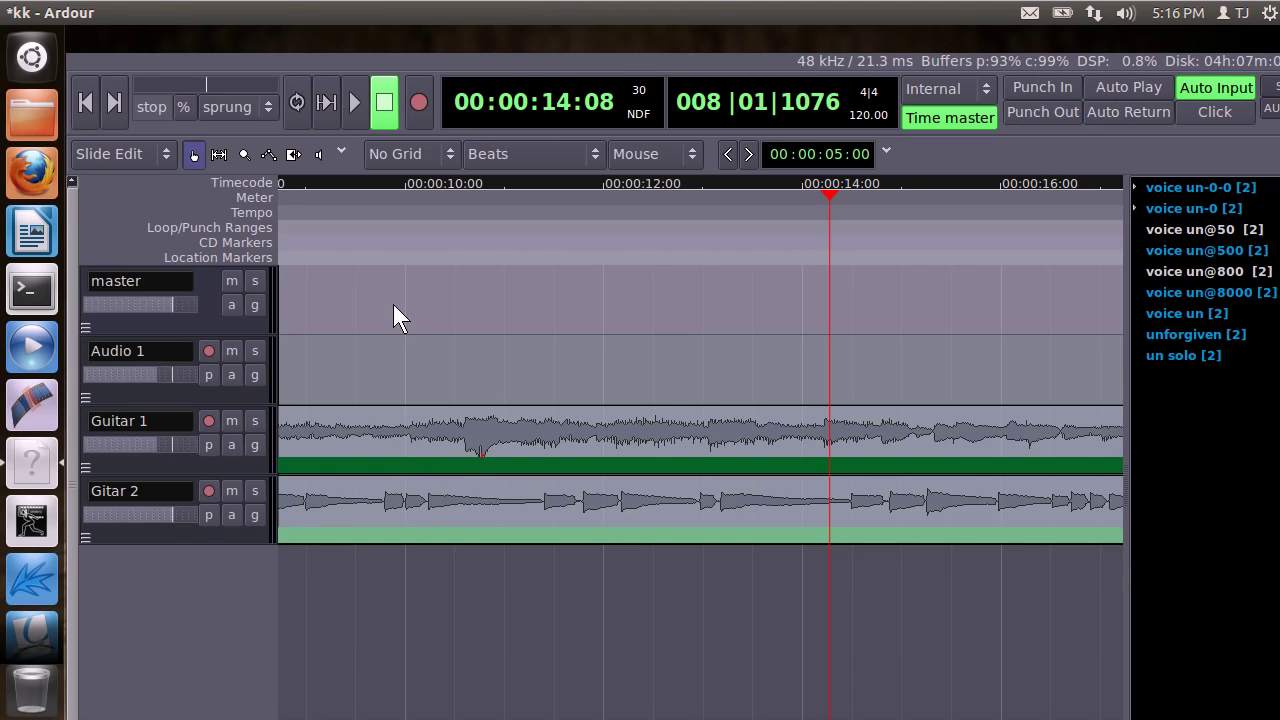
left_click(352, 106)
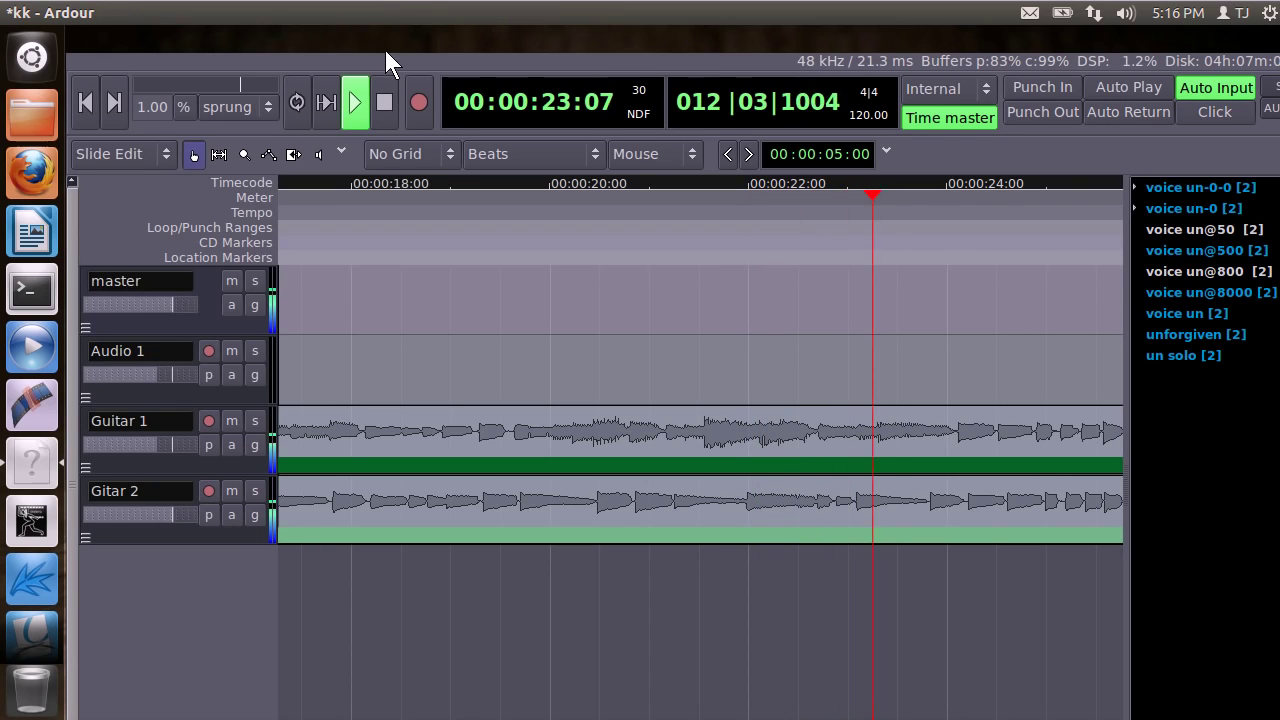
left_click(387, 102)
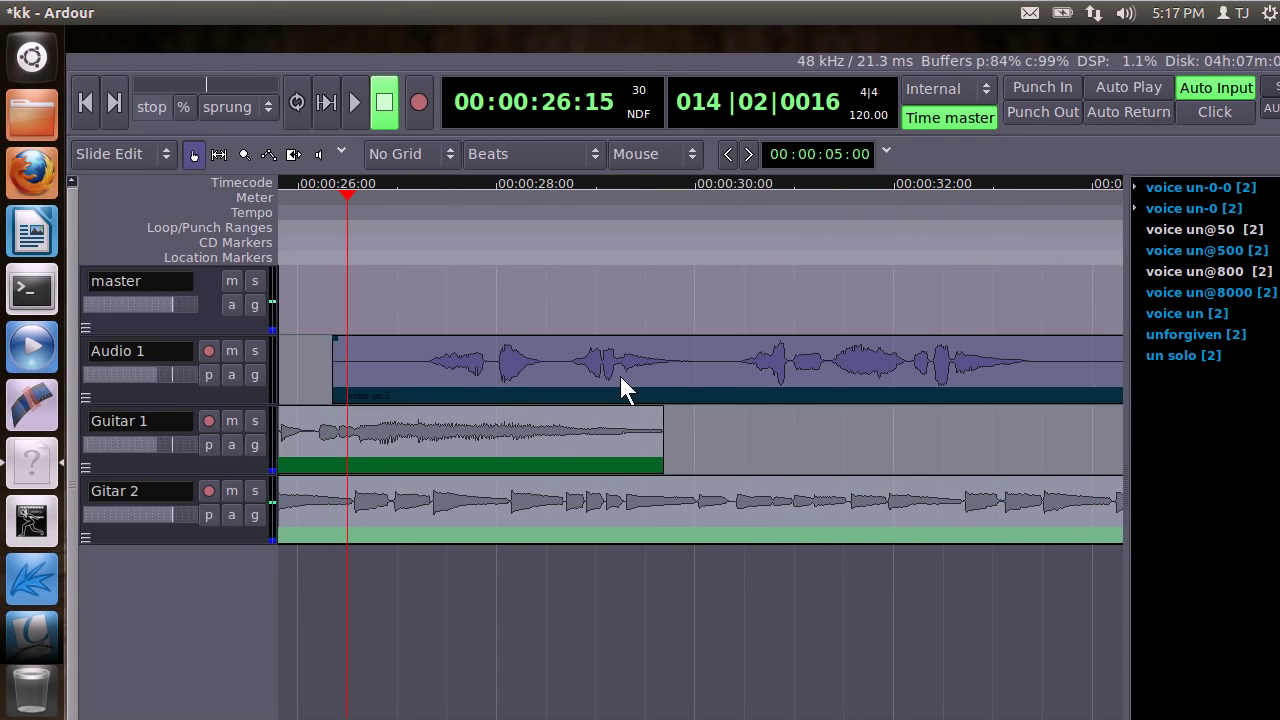
left_click_drag(620, 380, 343, 378)
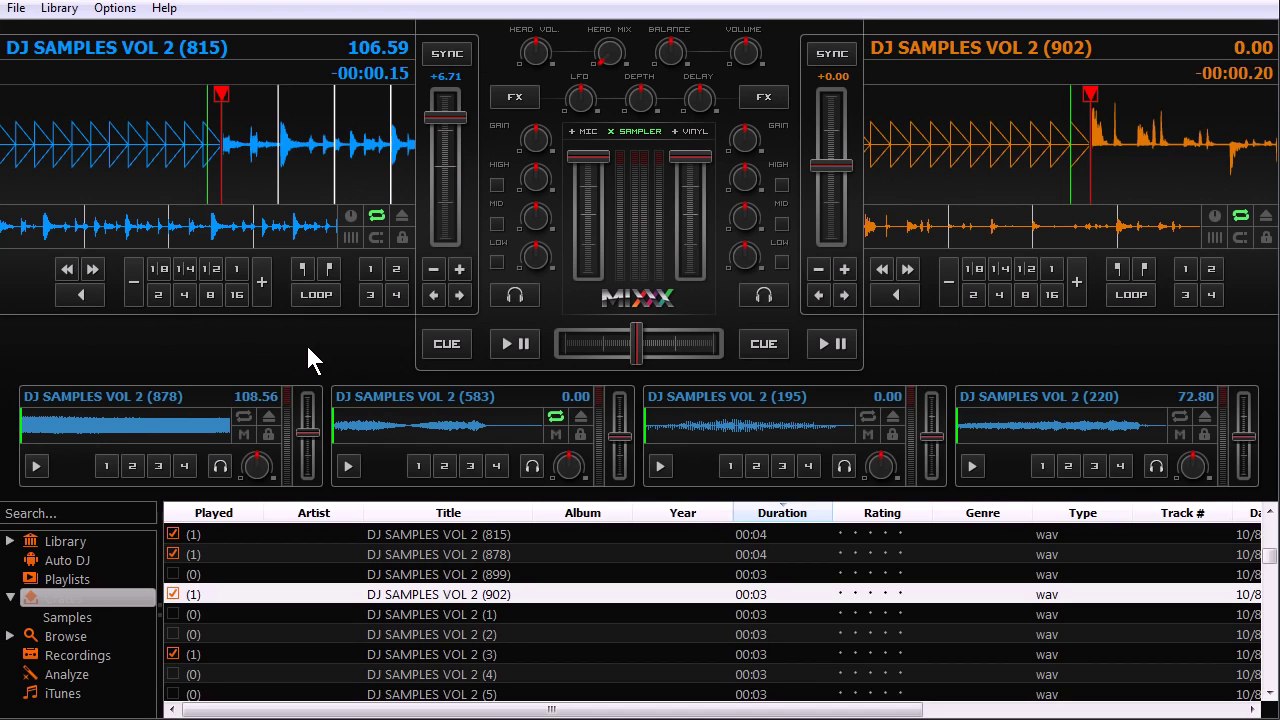
Step: In Mixxx, start the first deck and play the DJ SAMPLES VOL 2 (878) and (583) samplers over it
left_click(505, 345)
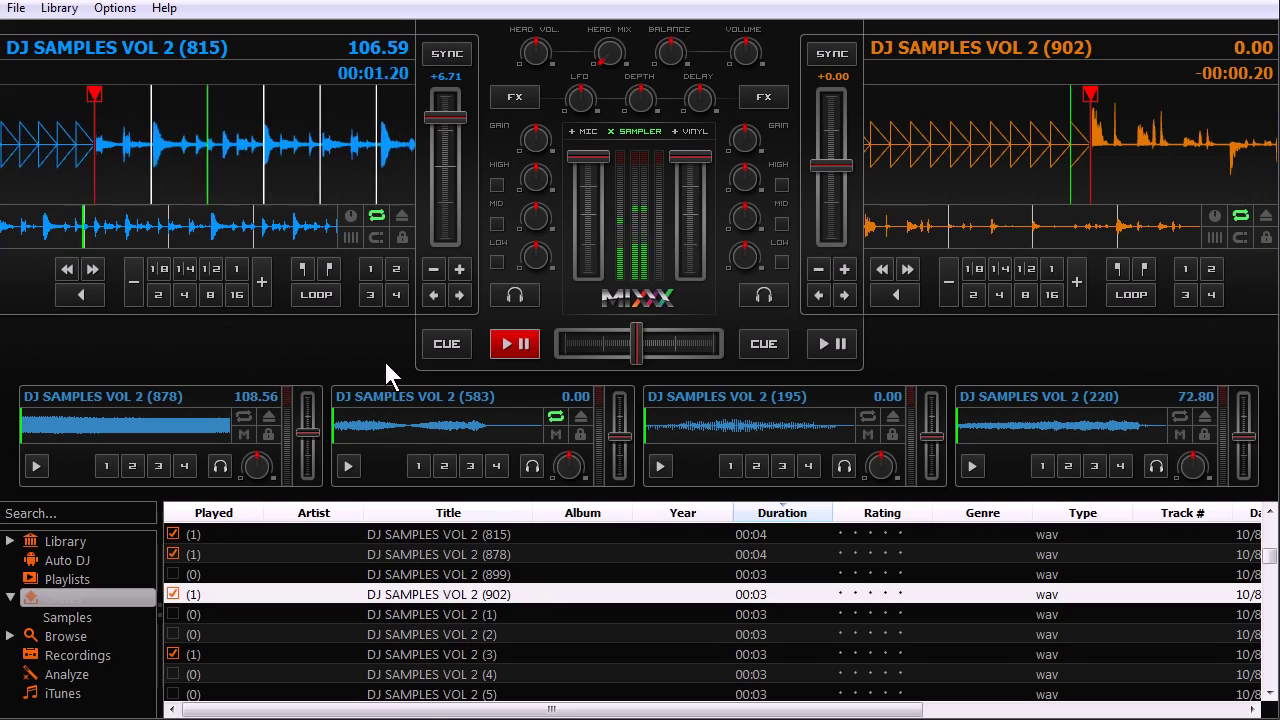
left_click(44, 464)
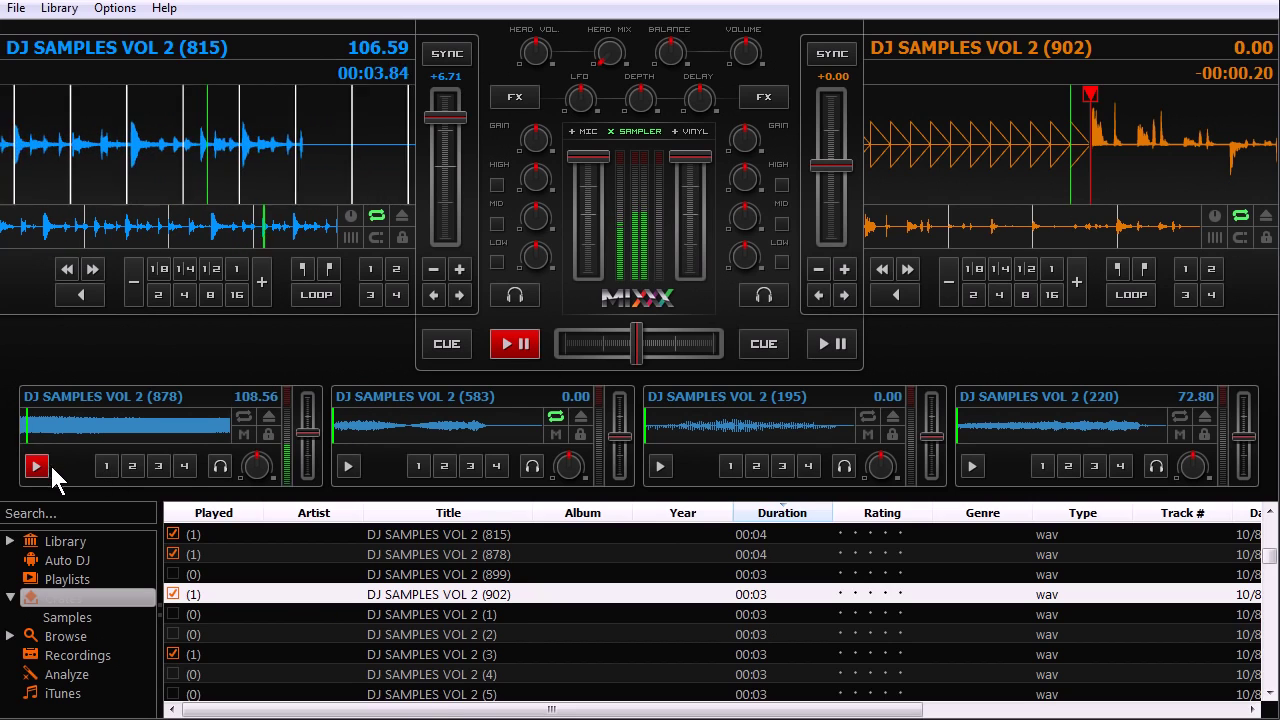
left_click(348, 465)
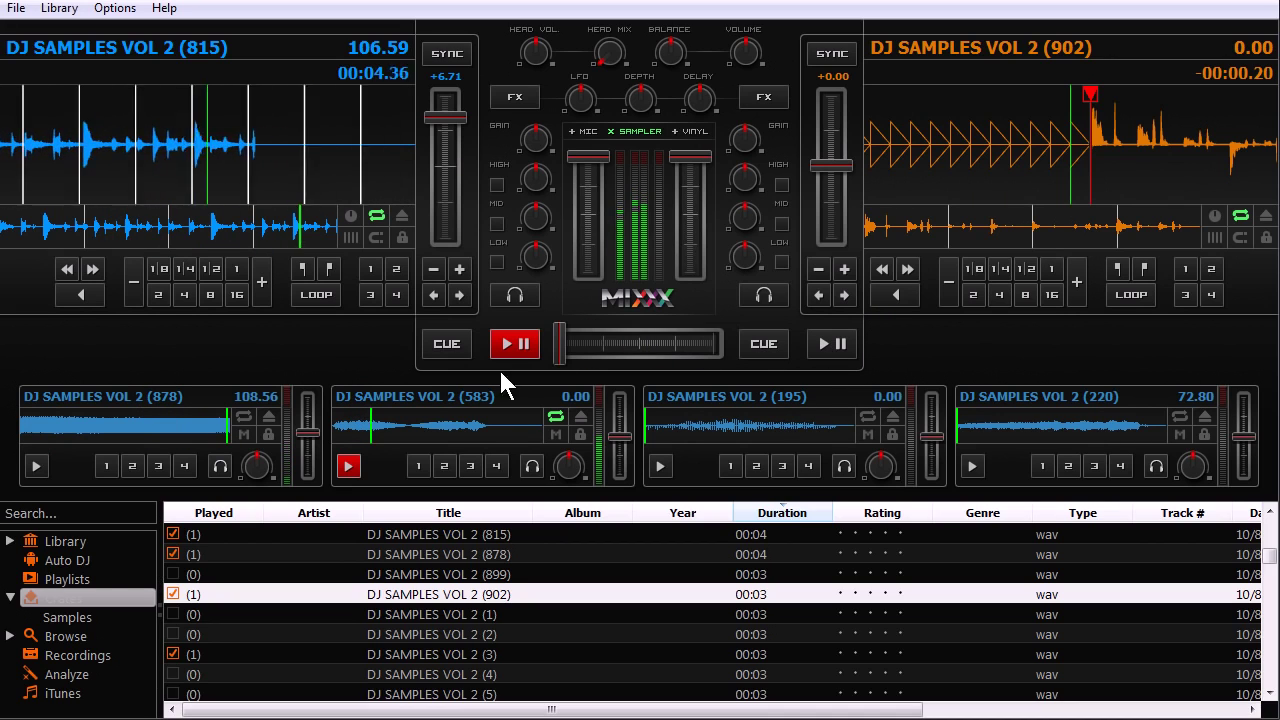
Step: Start the second deck and the (195) sampler, crossfading fully to the second deck and back to the first
left_click(826, 344)
left_click_drag(568, 343, 752, 345)
left_click(660, 466)
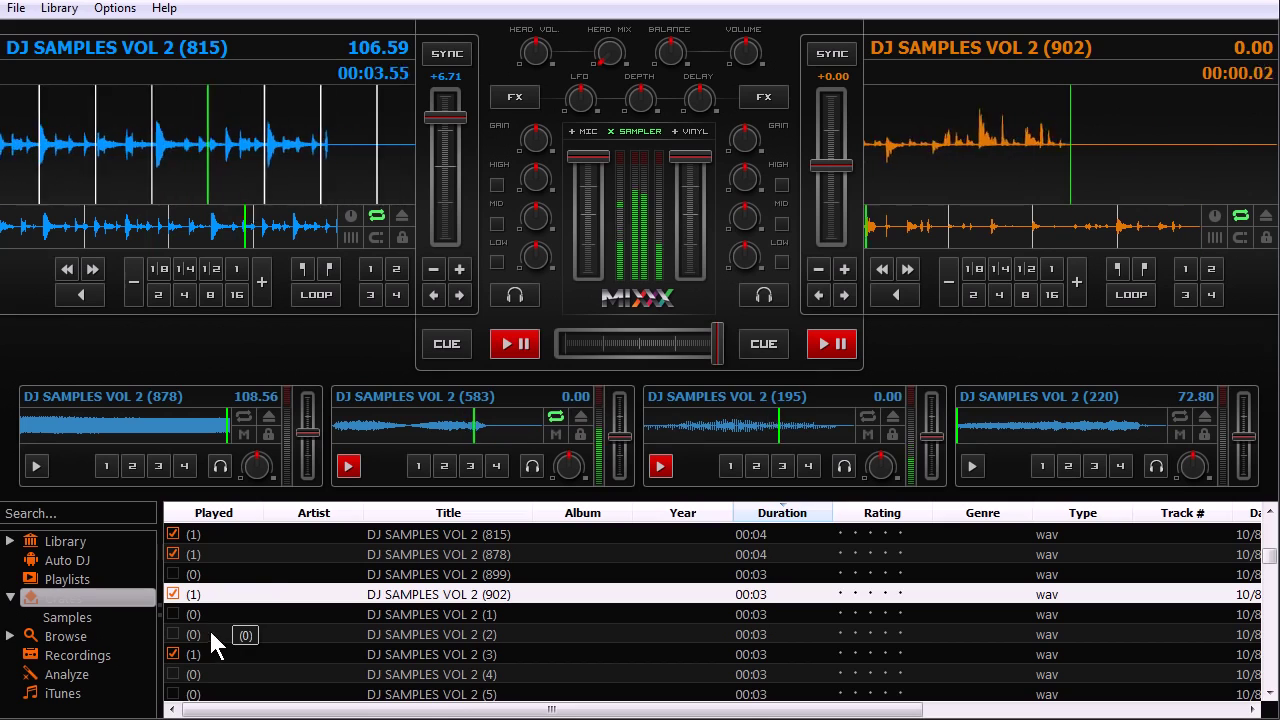
left_click_drag(723, 338, 566, 346)
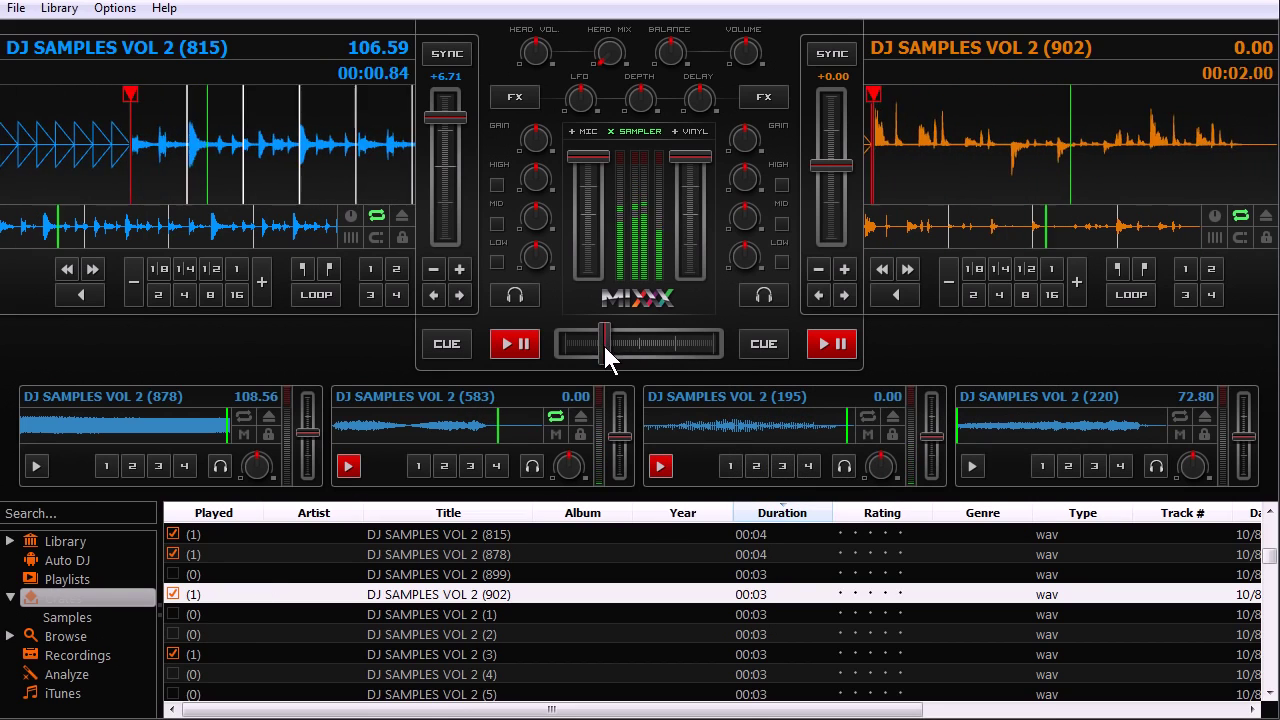
Step: Replace the second deck's track with DJ SAMPLES VOL 2 (4) and play it, returning the crossfader fully to the first deck
left_click(826, 345)
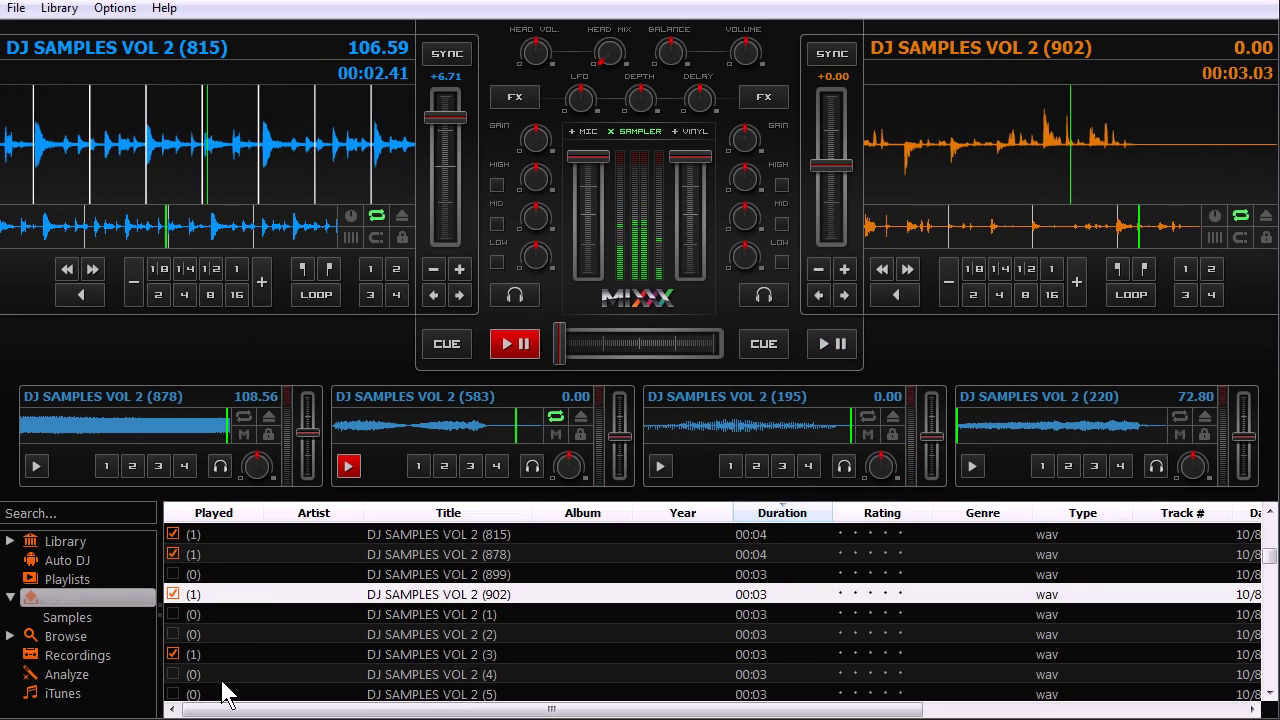
left_click_drag(223, 676, 889, 220)
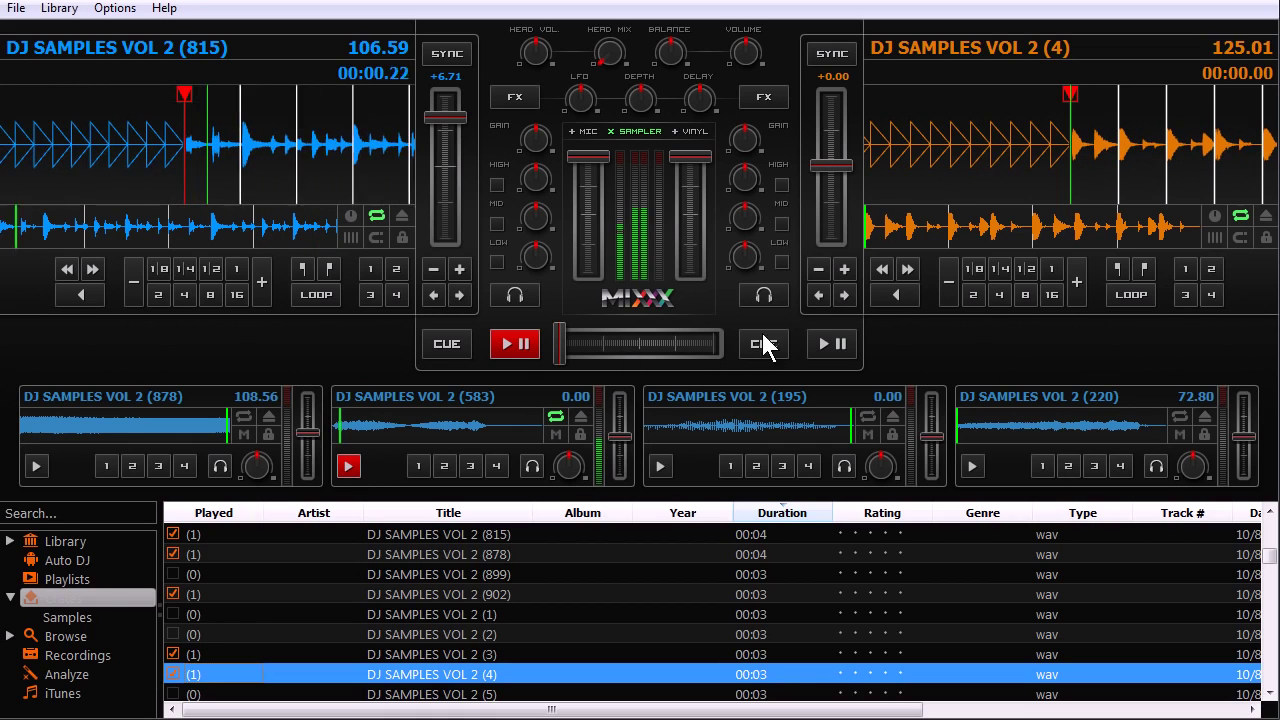
left_click(814, 344)
mouse_move(577, 344)
left_mouse_down()
mouse_move(729, 342)
mouse_move(560, 344)
left_mouse_up()
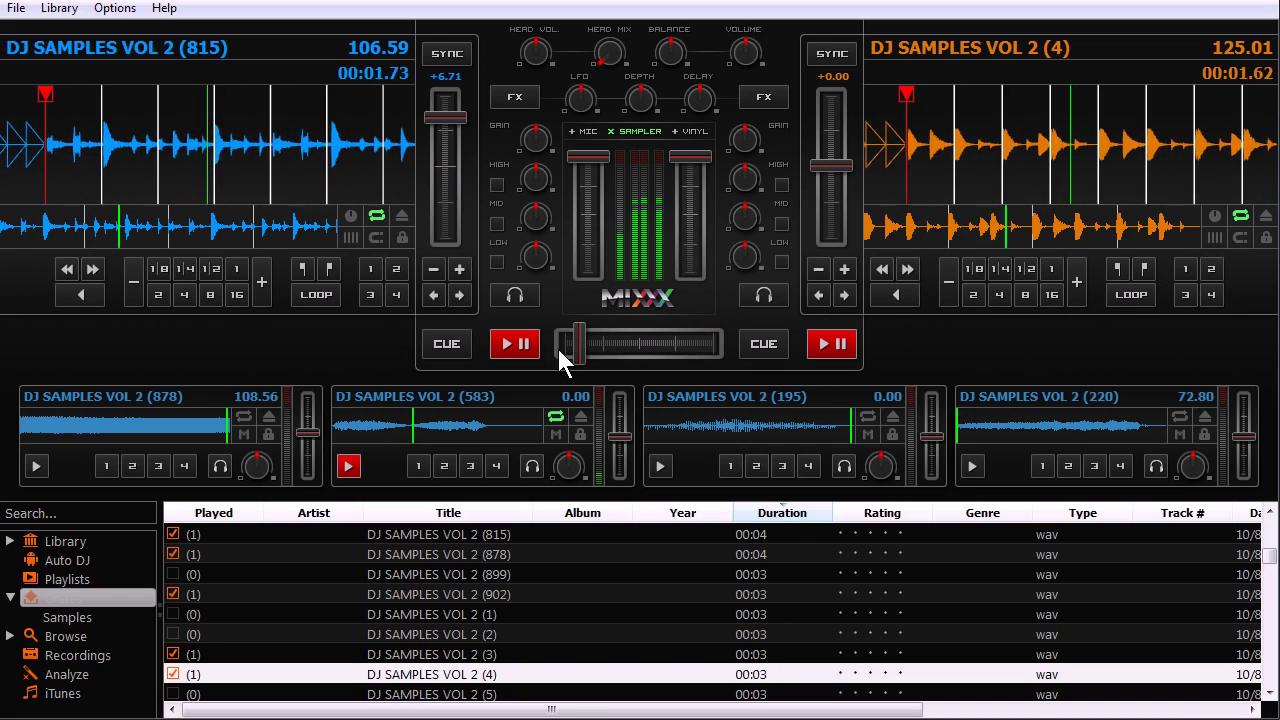
Step: Show the spinning vinyl on the first deck and scratch its track
left_click(351, 215)
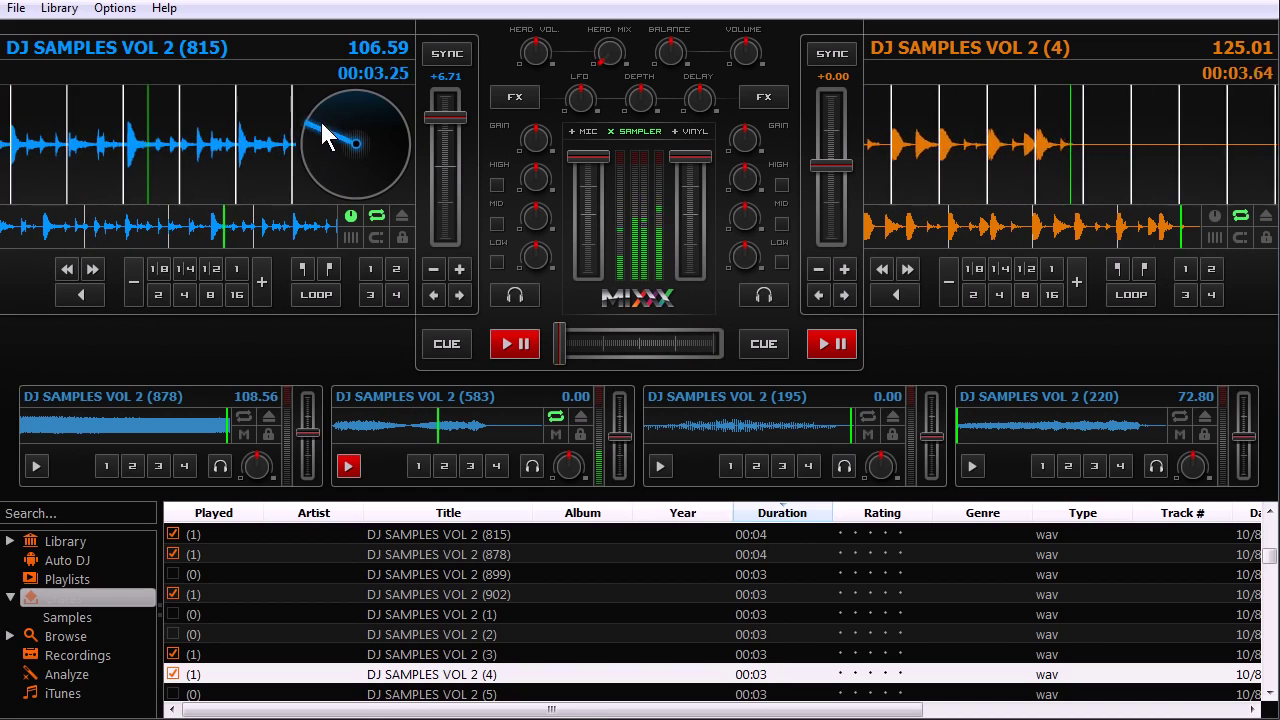
left_click_drag(320, 178, 30, 175)
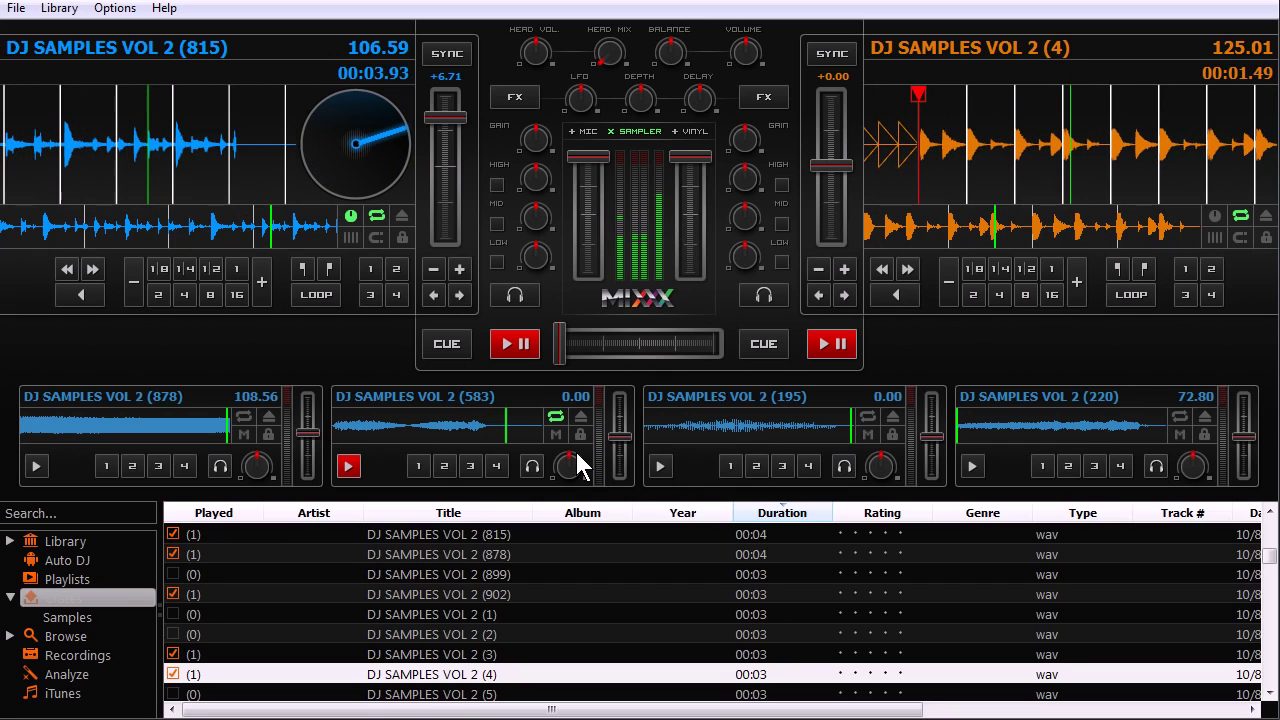
Step: Play the DJ SAMPLES VOL 2 (220) sampler, and stop it together with both decks
left_click(971, 466)
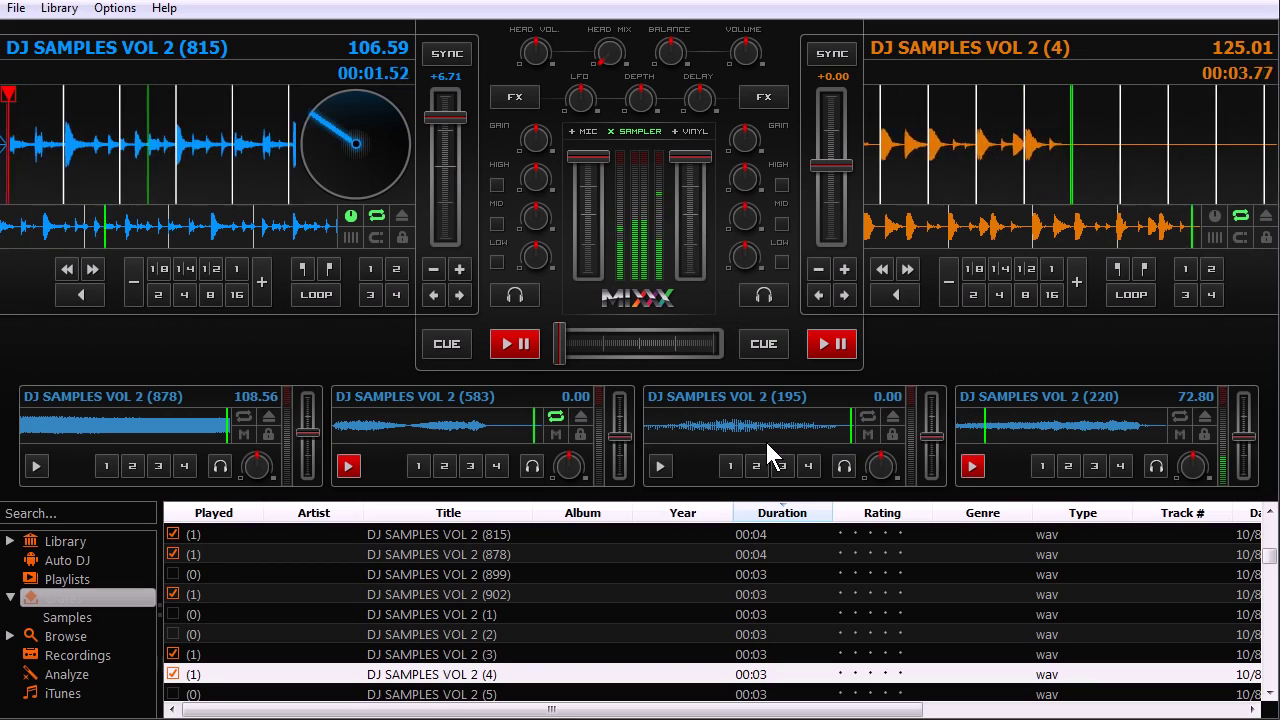
left_click(508, 350)
left_click(831, 346)
left_click(971, 466)
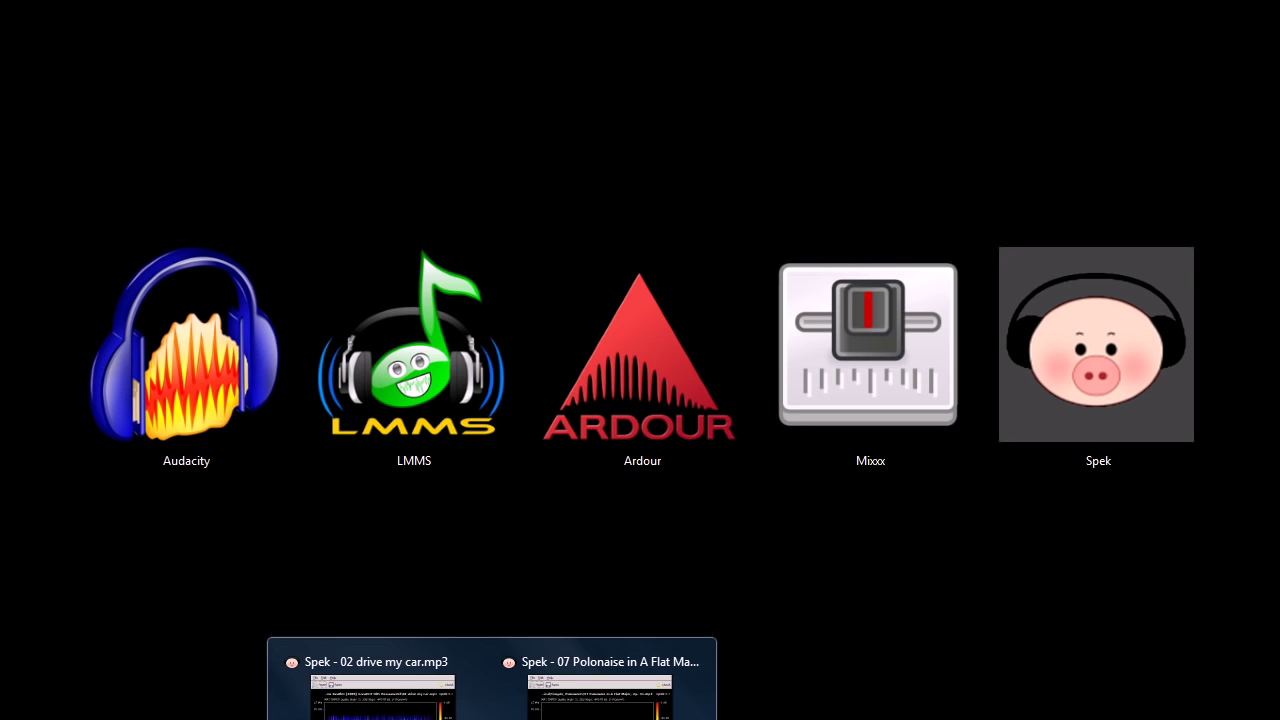
Step: Bring up the Spek spectrograms of 02 drive my car.mp3 and 07 Polonaise in A Flat Major, Op. 53.mp3
left_click(380, 690)
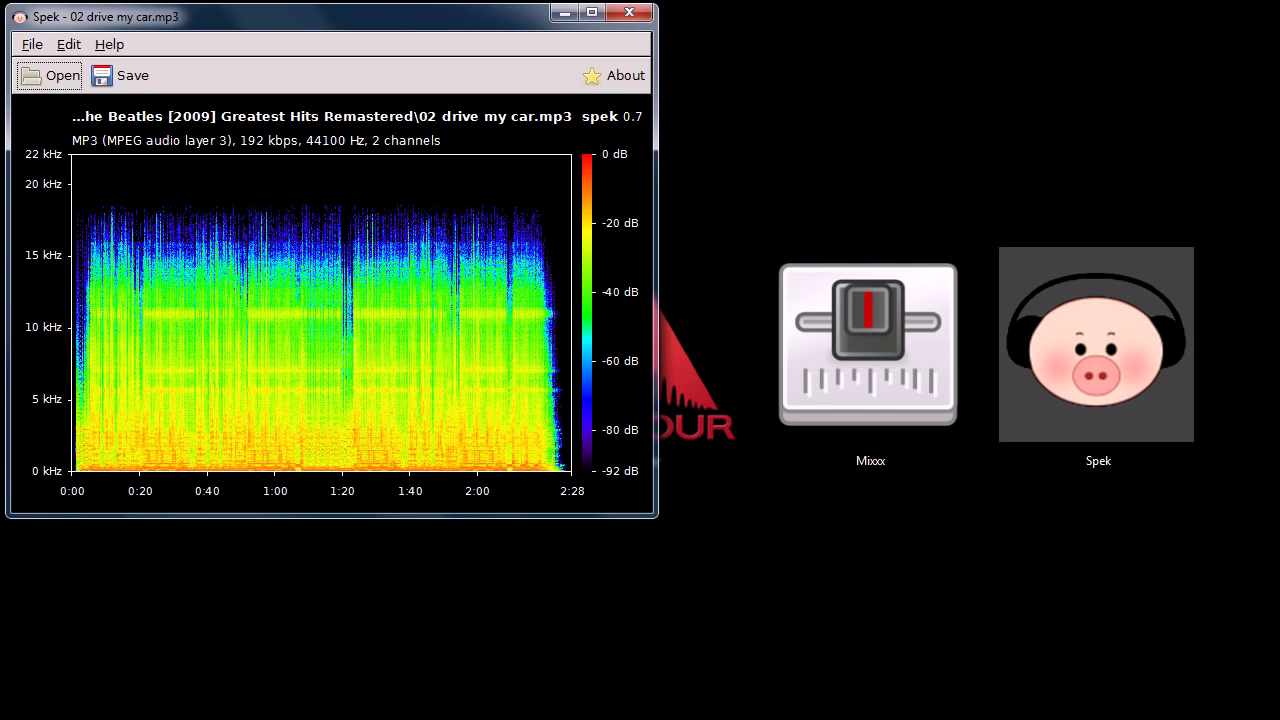
left_click(540, 684)
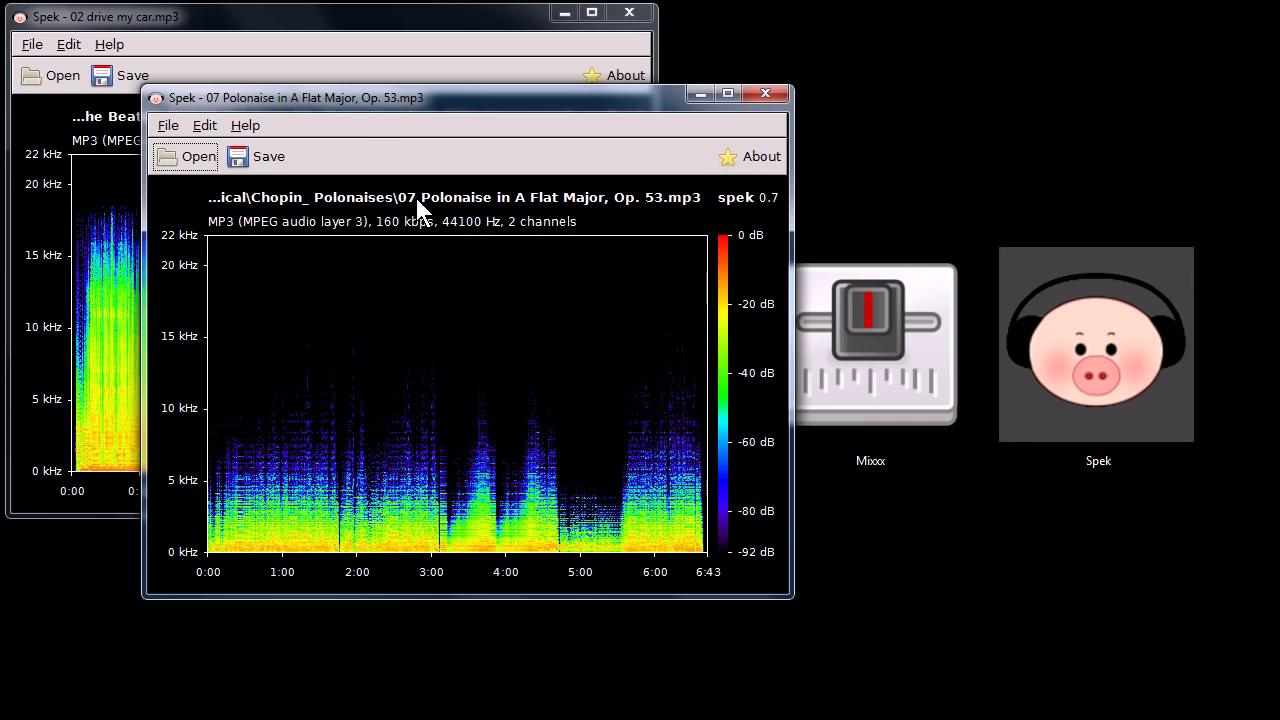
Step: Bring up the Music folder's window beside the spectrograms, and minimize the 07 Polonaise in A Flat Major spectrogram
left_click_drag(348, 97, 265, 116)
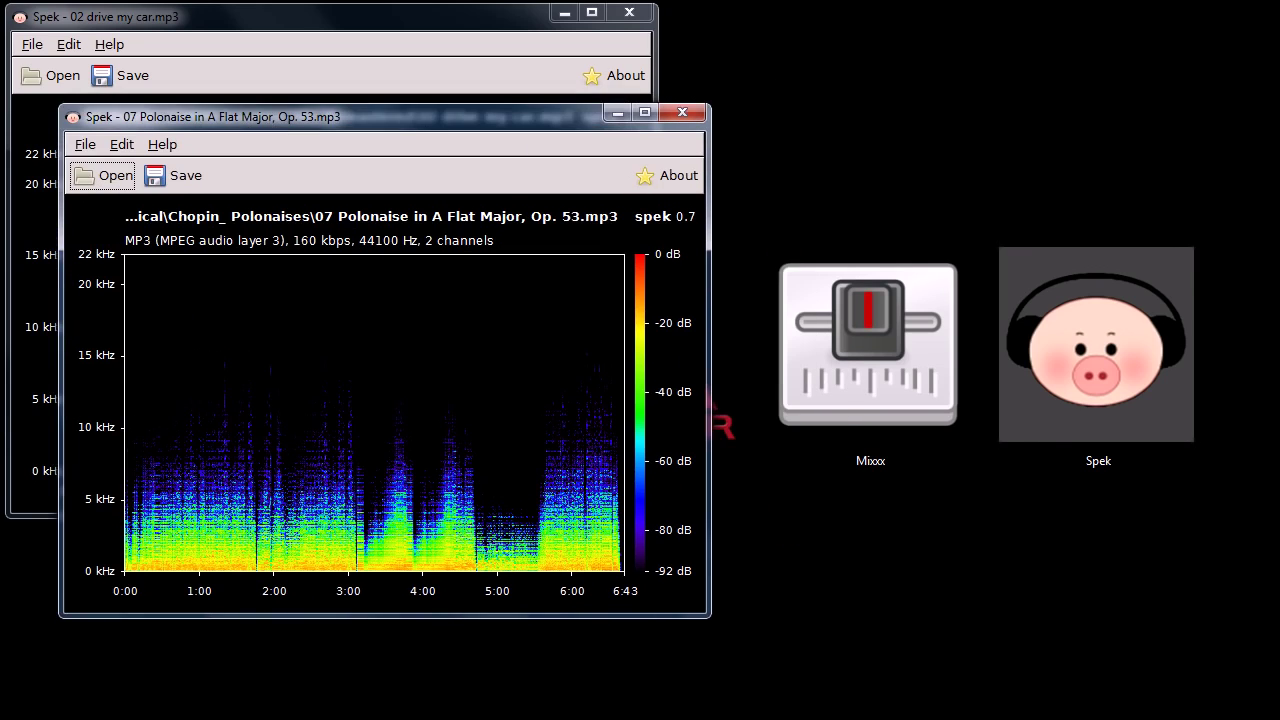
key("alt+Tab")
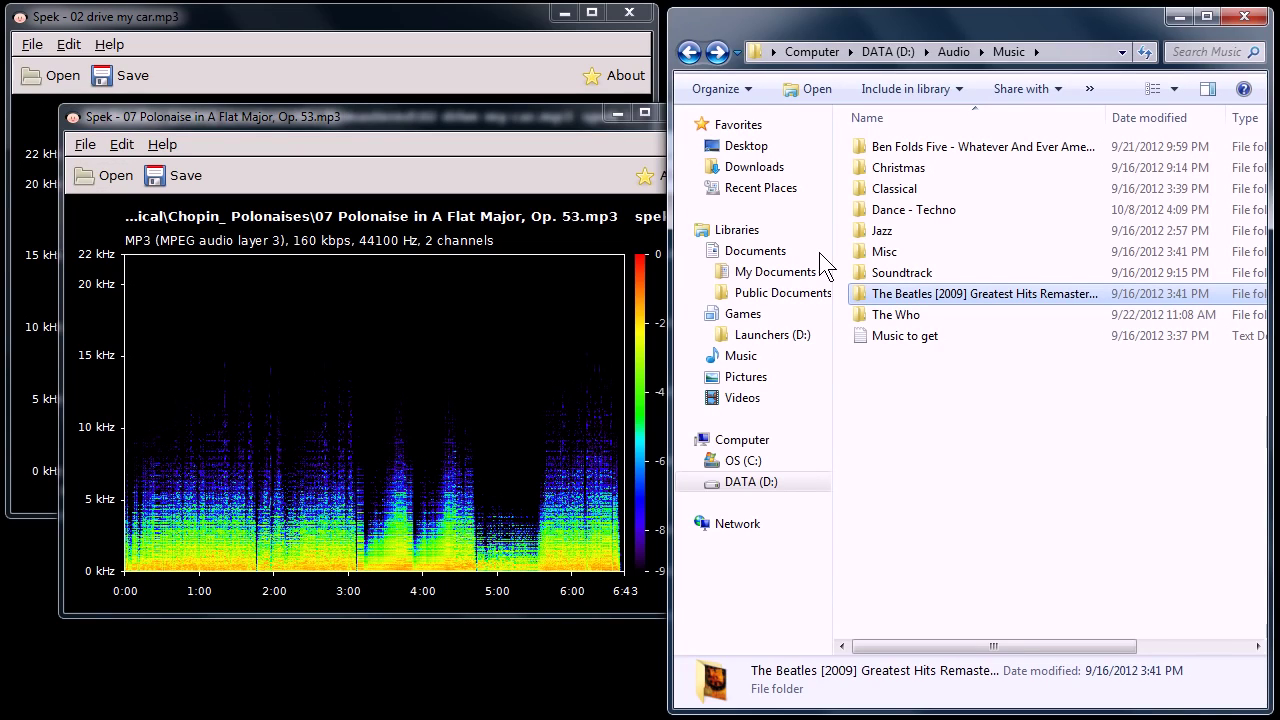
left_click_drag(362, 117, 335, 127)
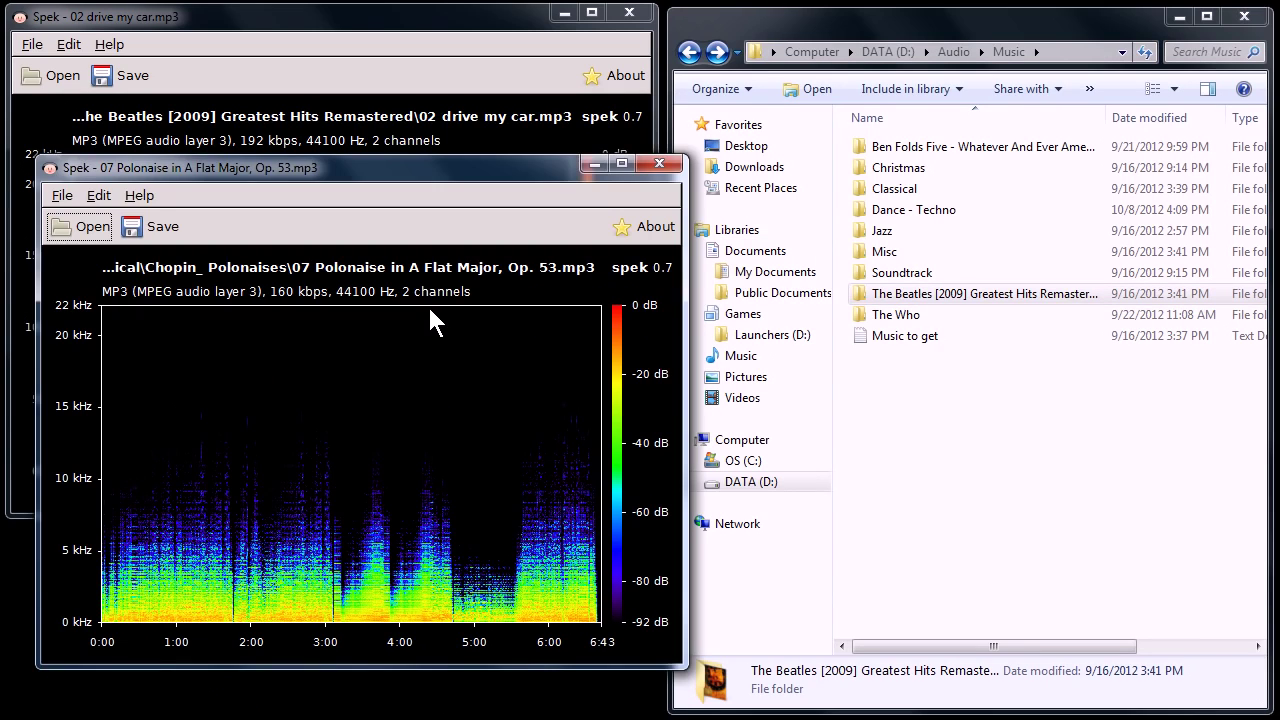
left_click(586, 165)
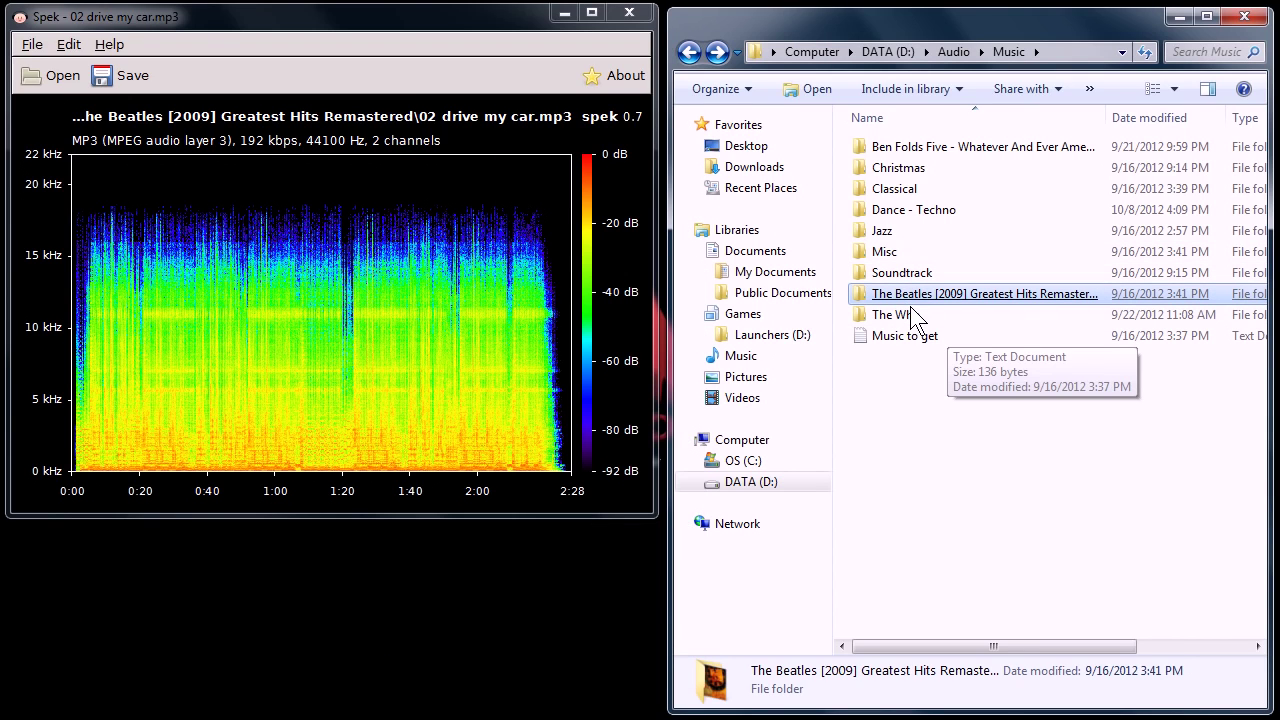
Step: Load D.a.n.c.e from the Dance - Techno folder into the 02 drive my car.mp3 Spek window, and minimize that window and the folder
double_click(900, 230)
key("BackSpace")
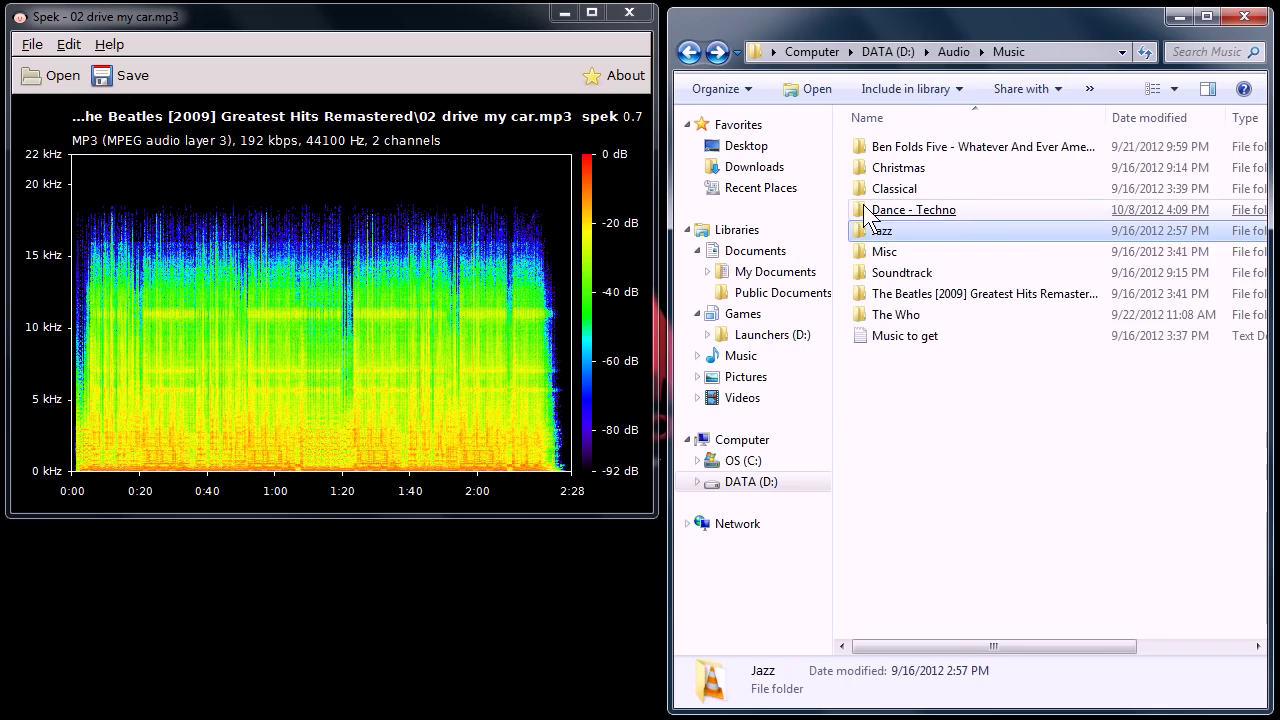
double_click(866, 212)
left_click_drag(890, 167, 415, 340)
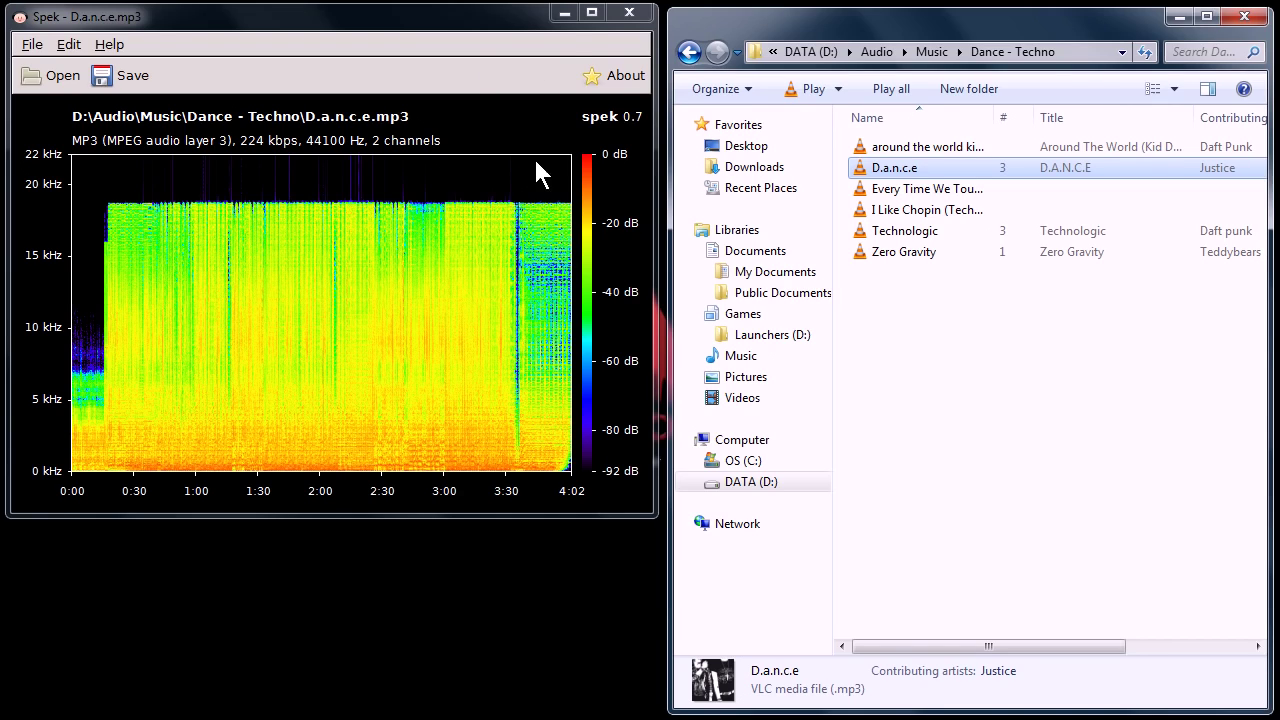
left_click(564, 13)
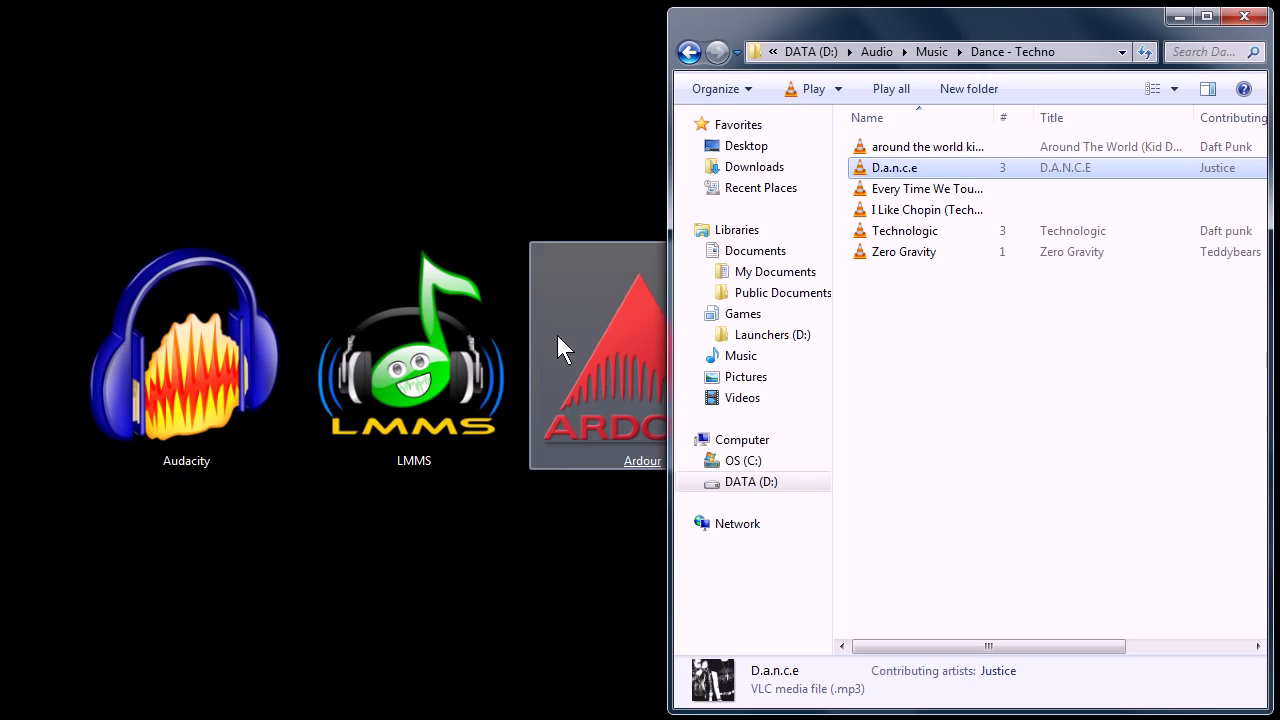
left_click(1179, 17)
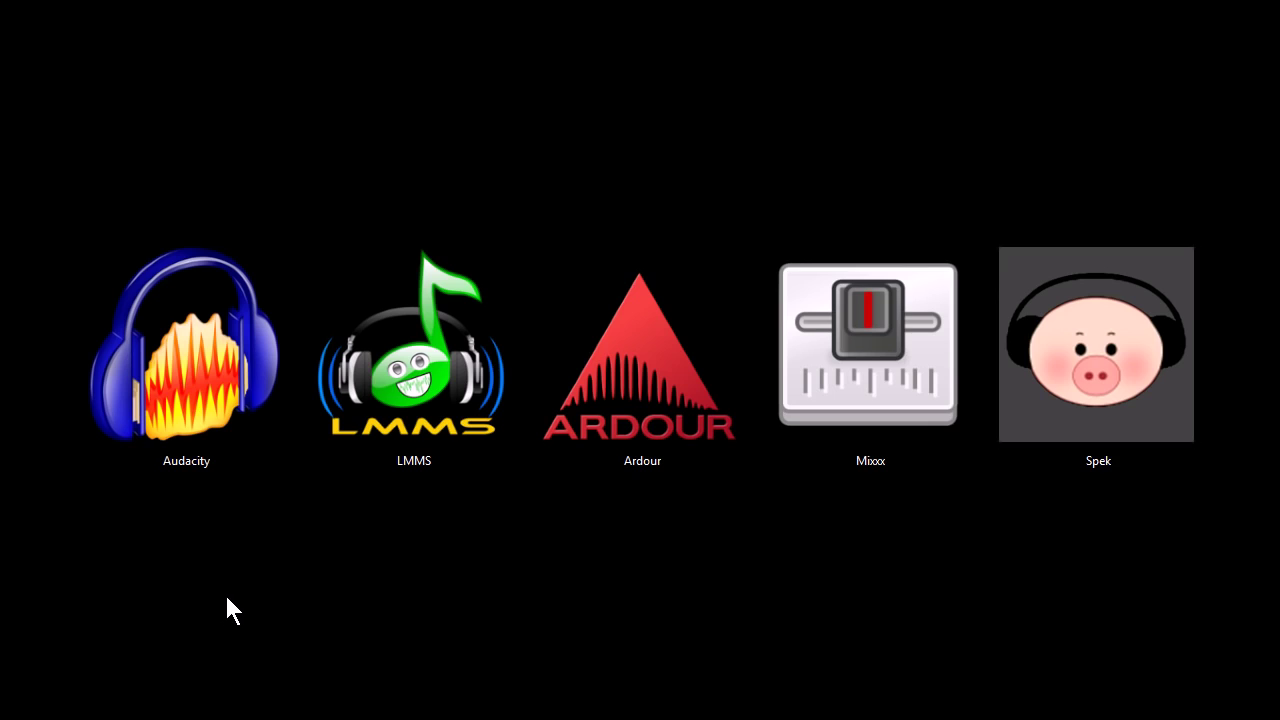